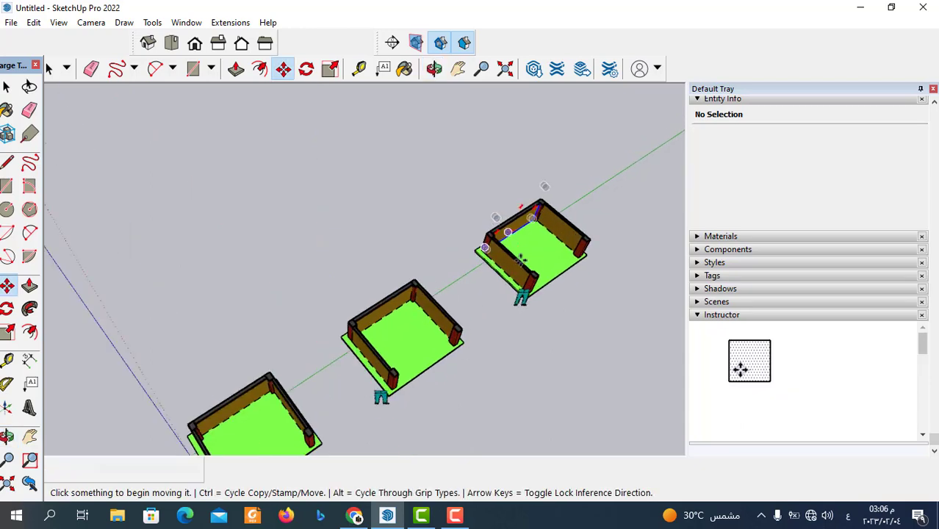
- Orbit and zoom down onto one room's roof, then float the Section toolbar over the viewport
middle_drag(456, 440, 407, 354)
scroll(407, 354, up, 2)
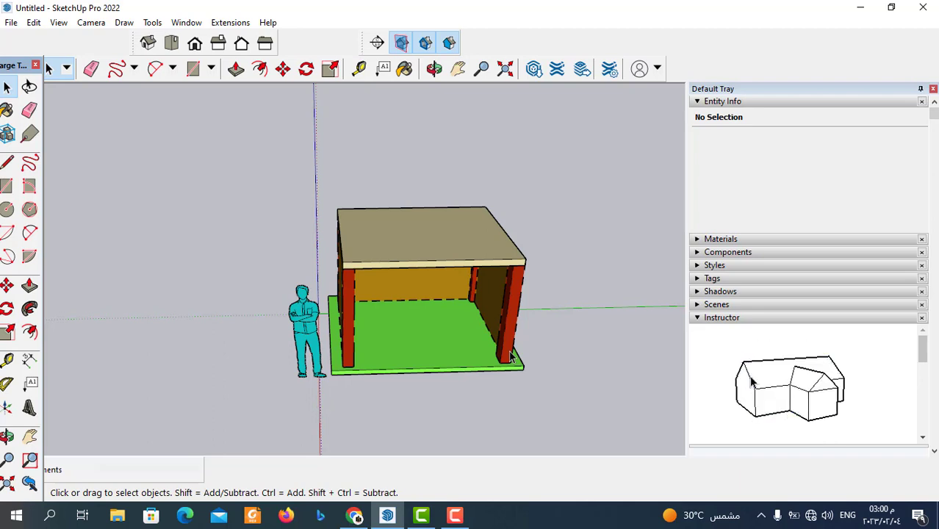
scroll(476, 342, up, 2)
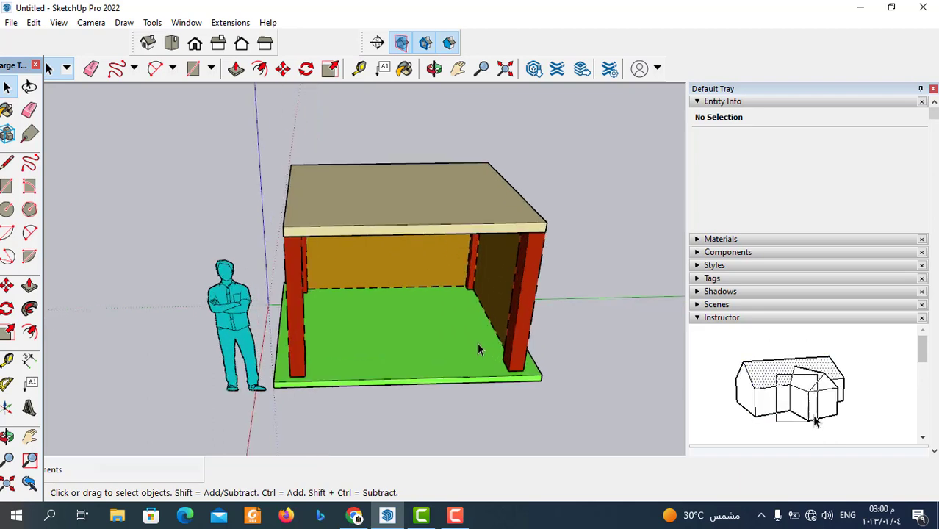
scroll(470, 346, down, 3)
scroll(470, 346, down, 2)
mouse_move(409, 324)
middle_down()
mouse_move(390, 303)
mouse_move(453, 286)
middle_up()
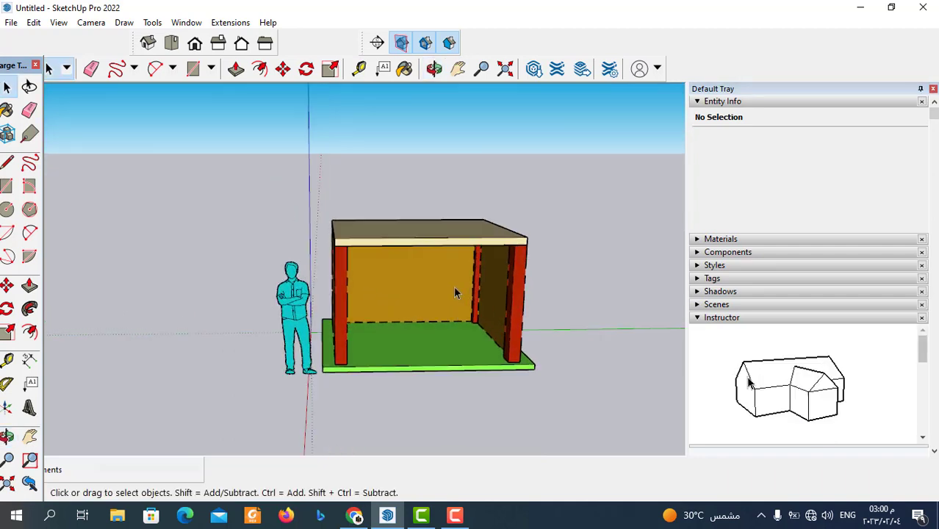
scroll(481, 348, up, 1)
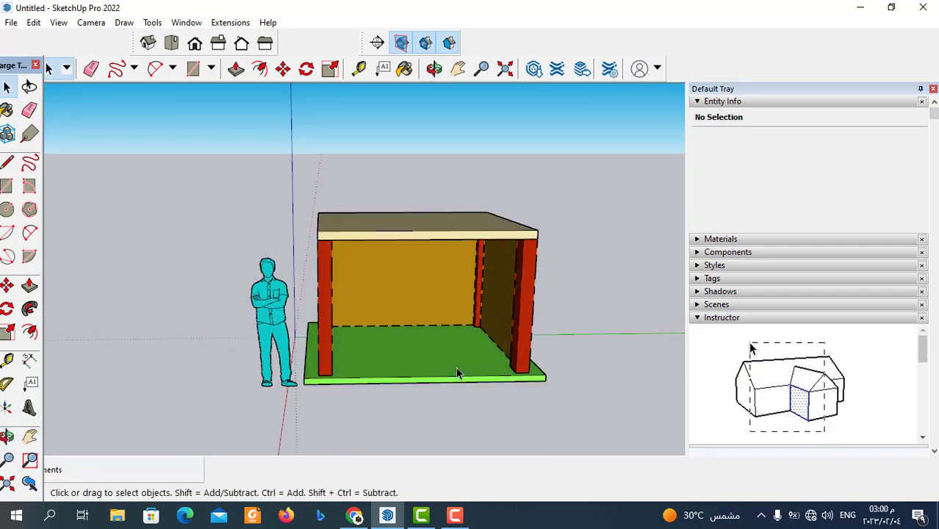
middle_drag(448, 367, 440, 387)
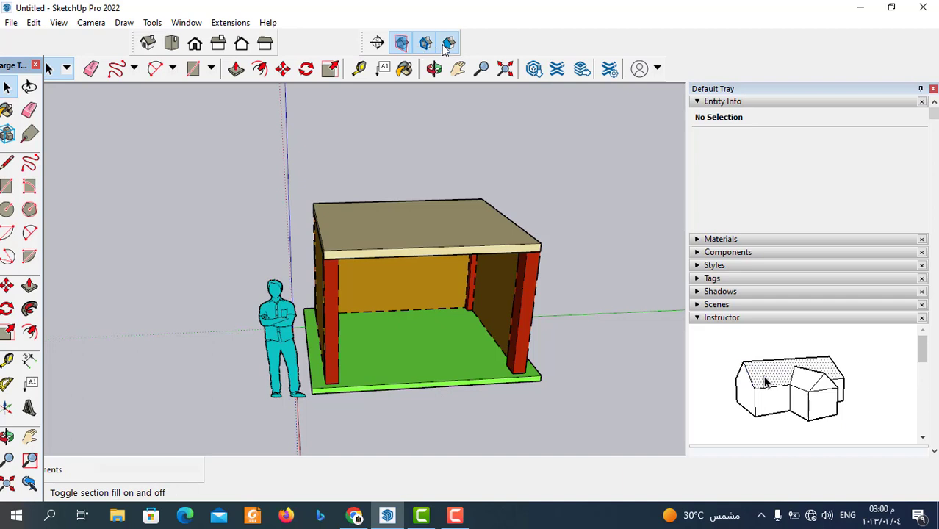
drag(367, 43, 336, 103)
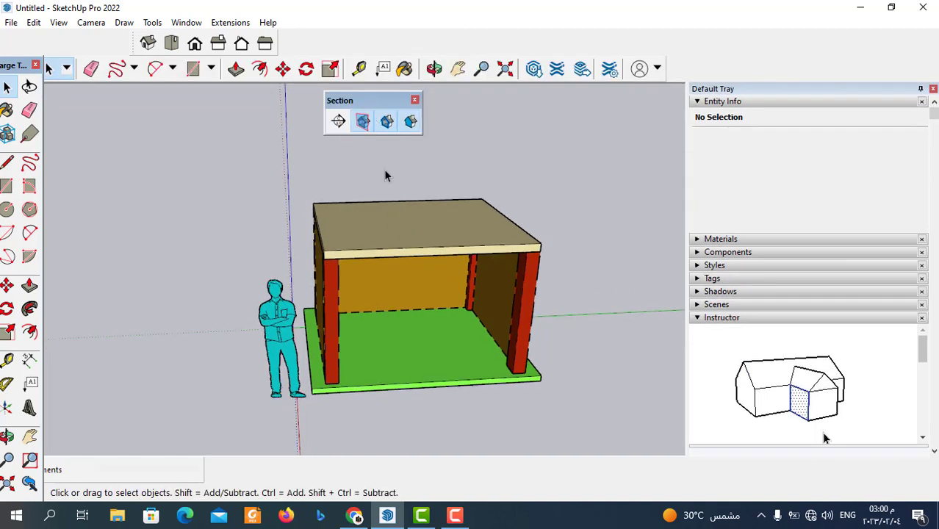
- Close the floating Section toolbar, reopen it from the toolbars list and dock it in the top row
click(414, 99)
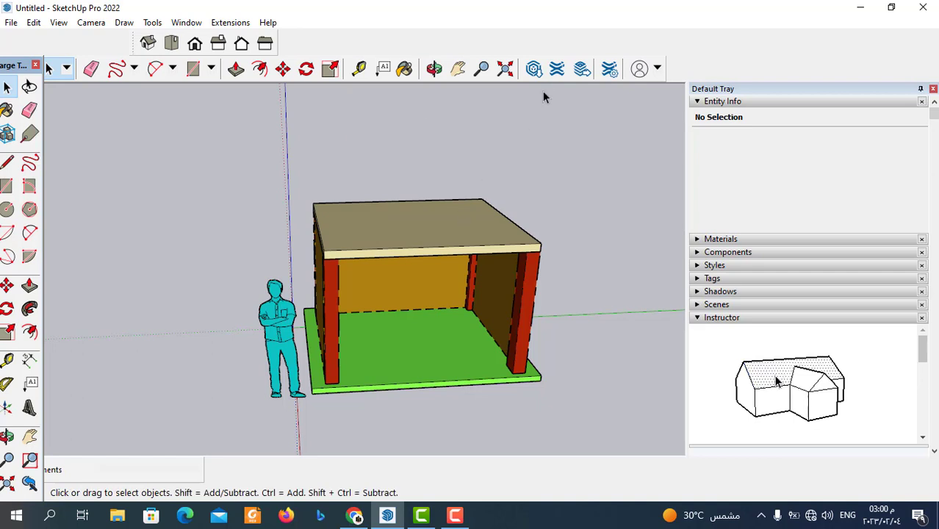
right_click(543, 69)
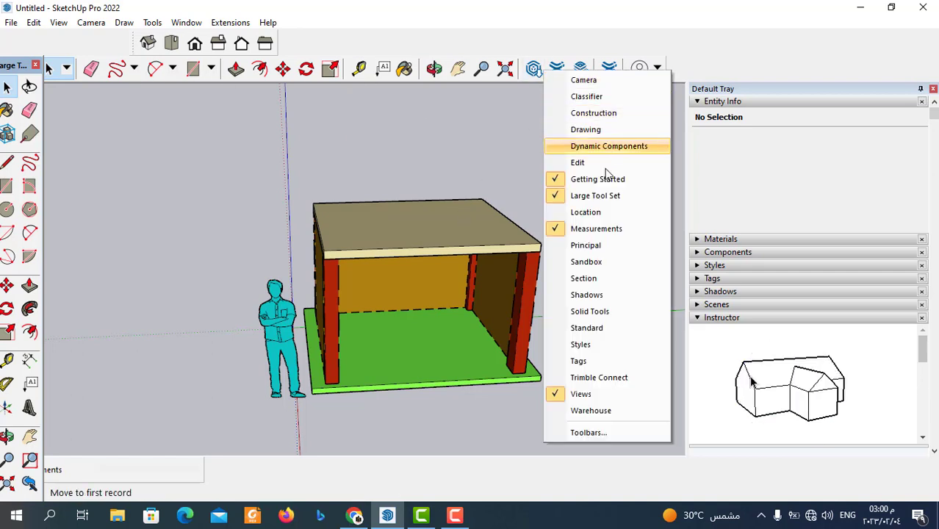
click(584, 278)
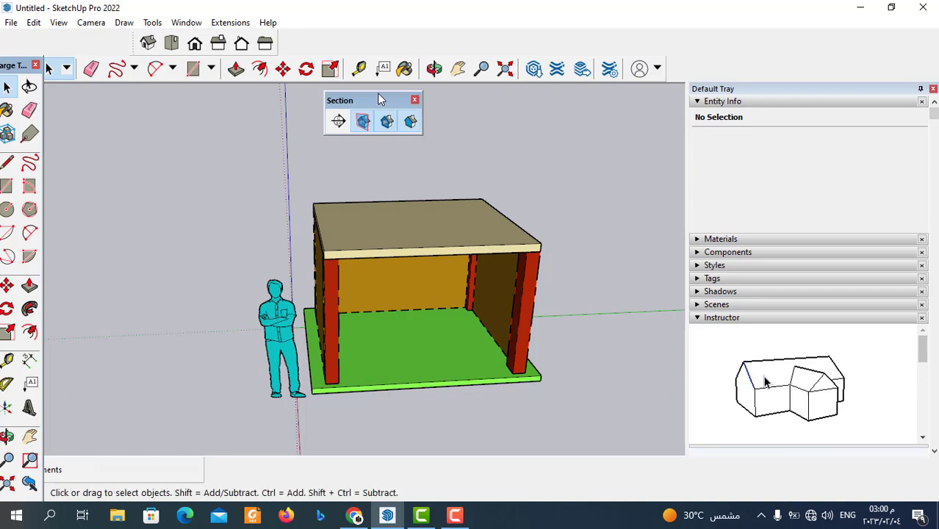
drag(378, 99, 426, 29)
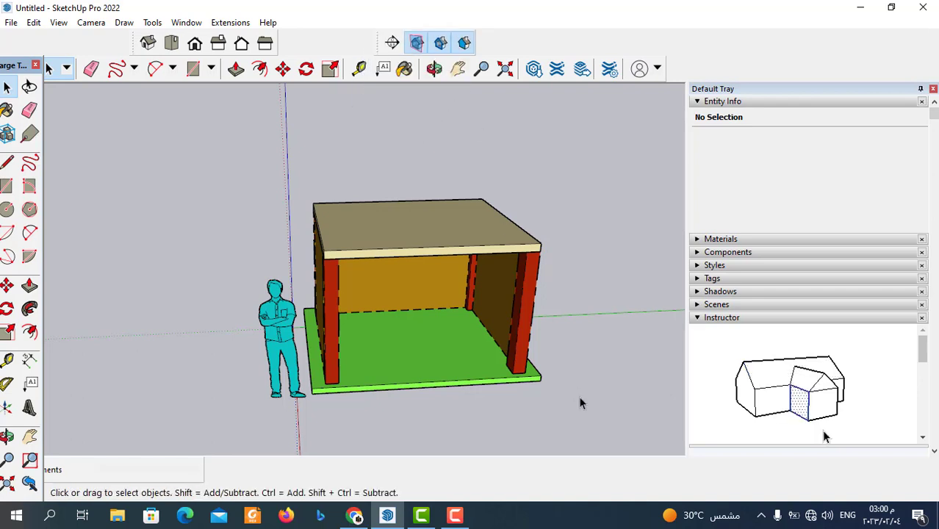
middle_drag(375, 351, 522, 344)
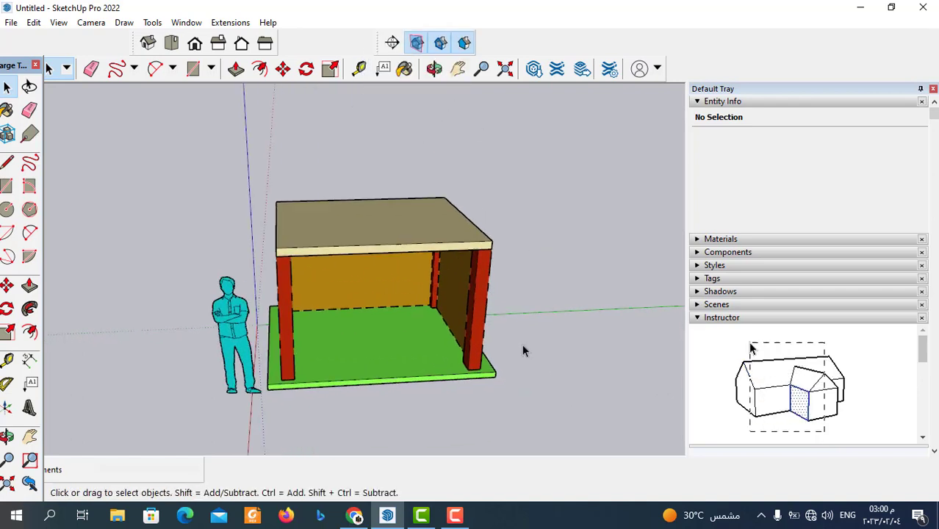
- Activate the Section Plane tool and orbit until the room's front wall faces left
click(394, 43)
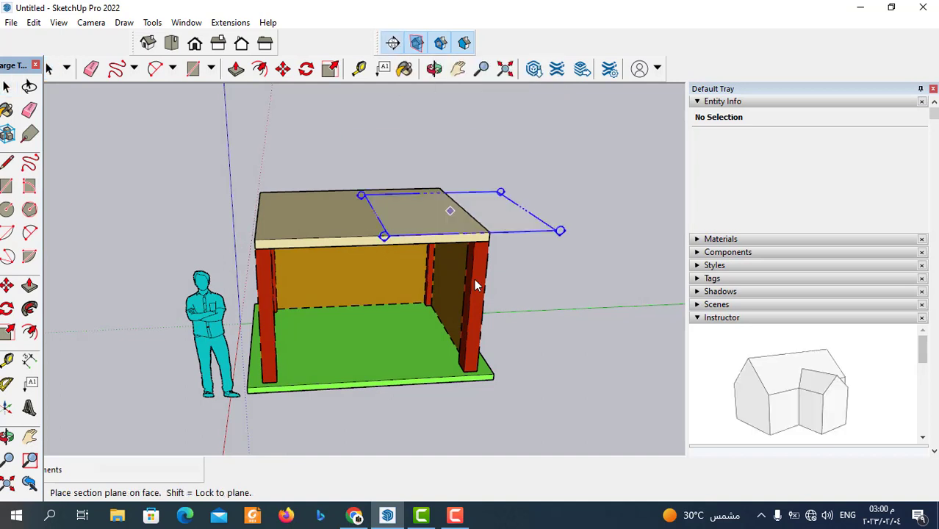
middle_drag(474, 278, 456, 514)
scroll(516, 376, down, 1)
scroll(411, 384, down, 2)
scroll(488, 375, up, 2)
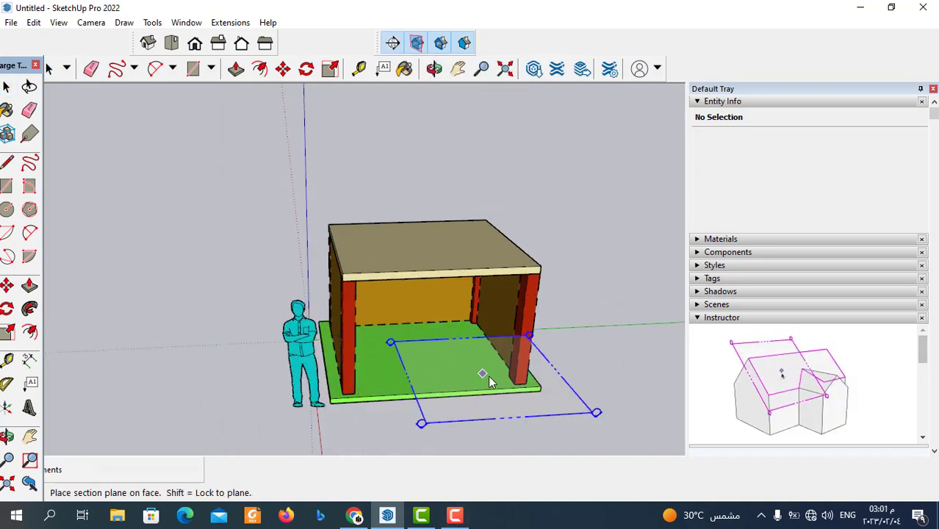
scroll(502, 383, up, 1)
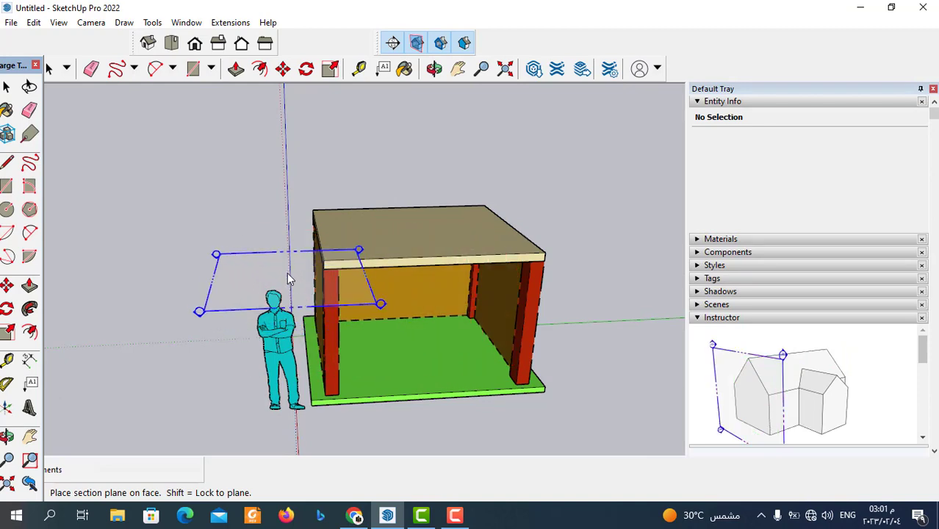
middle_drag(289, 278, 340, 314)
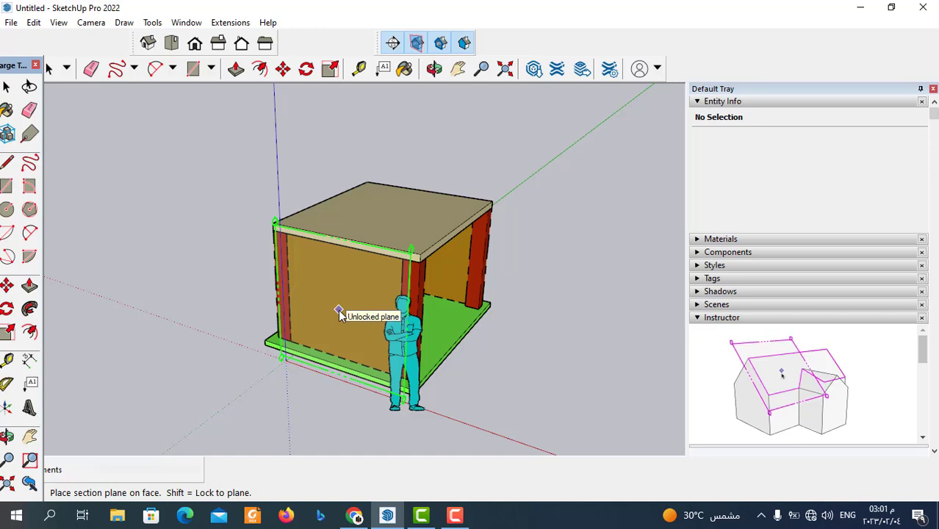
- Place a section plane on the roof's top face, named 'قطاع افقي' with symbol 2
click(388, 211)
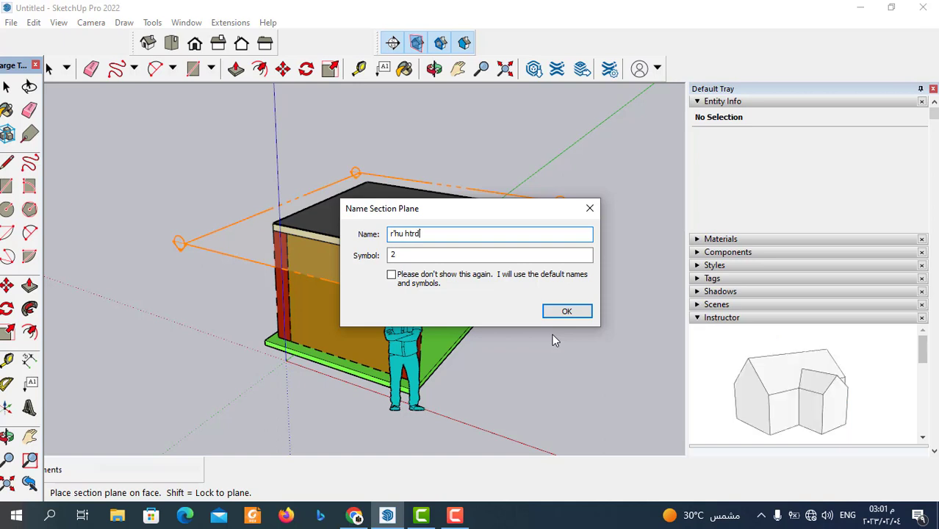
key(BackSpace)
key(BackSpace)
key(BackSpace)
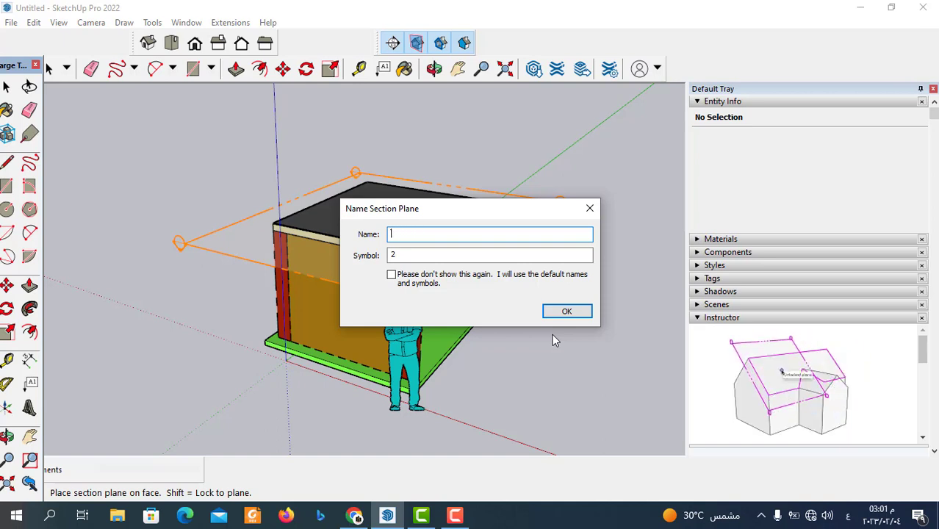
text(قطاع افقي)
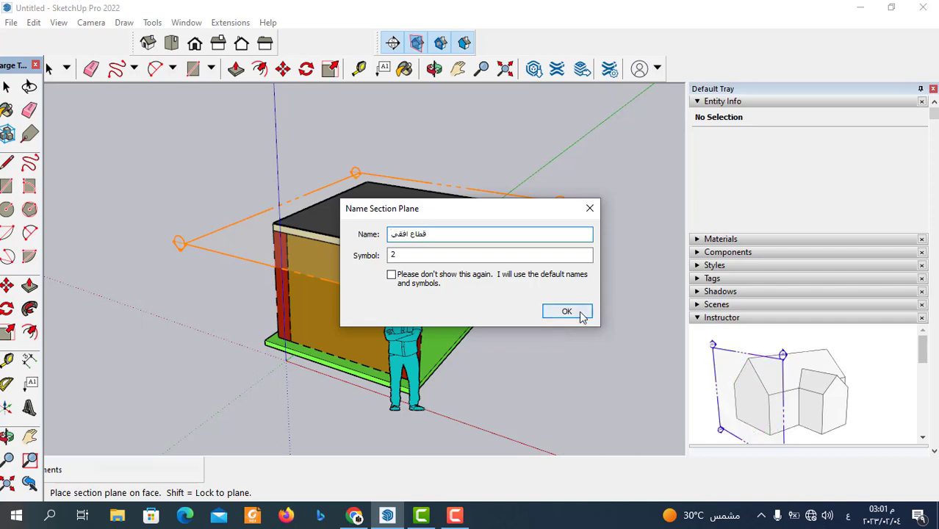
click(579, 313)
- Select the horizontal section plane and move it down below the roof
middle_drag(578, 314, 157, 332)
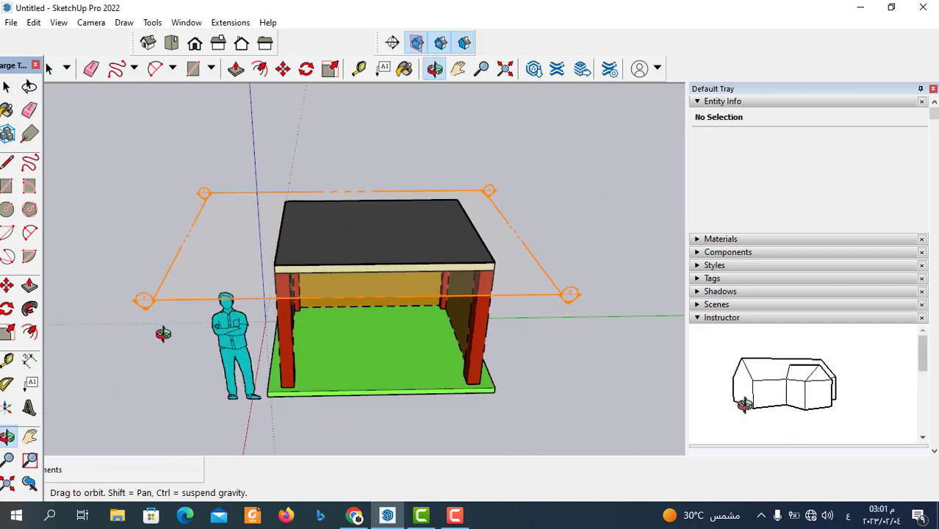
mouse_move(489, 360)
middle_down()
mouse_move(518, 370)
mouse_move(468, 368)
mouse_move(560, 305)
mouse_move(515, 342)
middle_up()
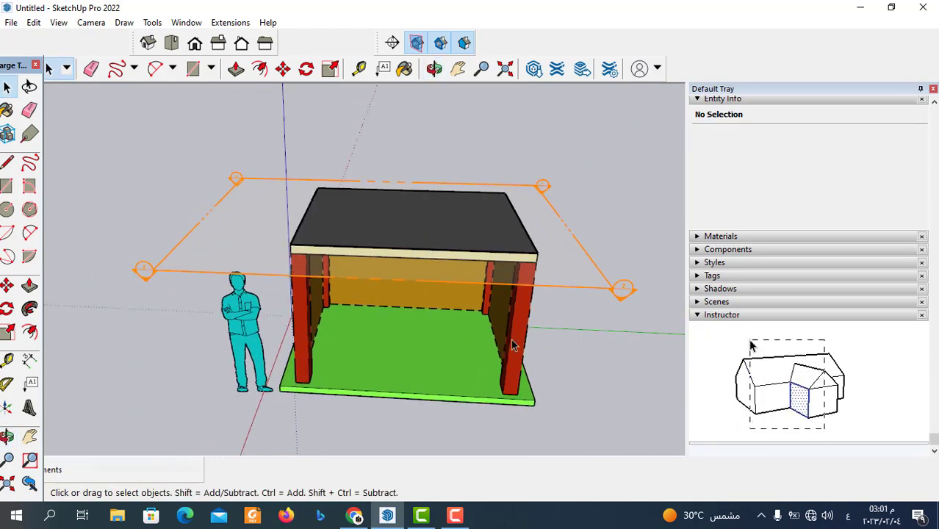
click(167, 268)
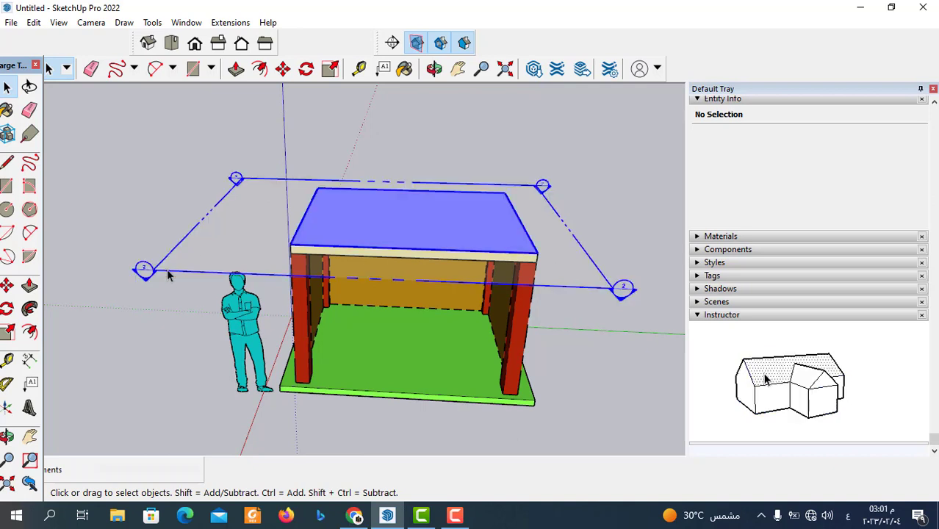
click(283, 70)
click(333, 212)
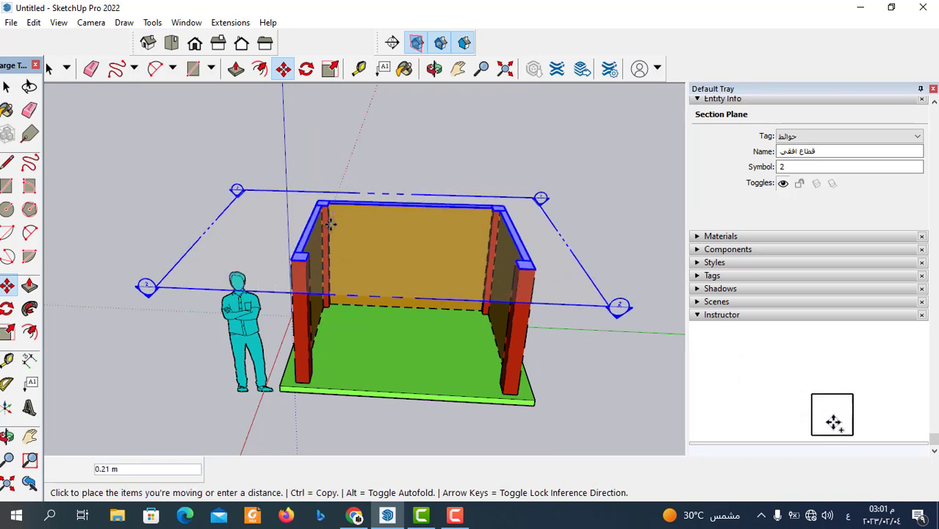
text(1)
key(Return)
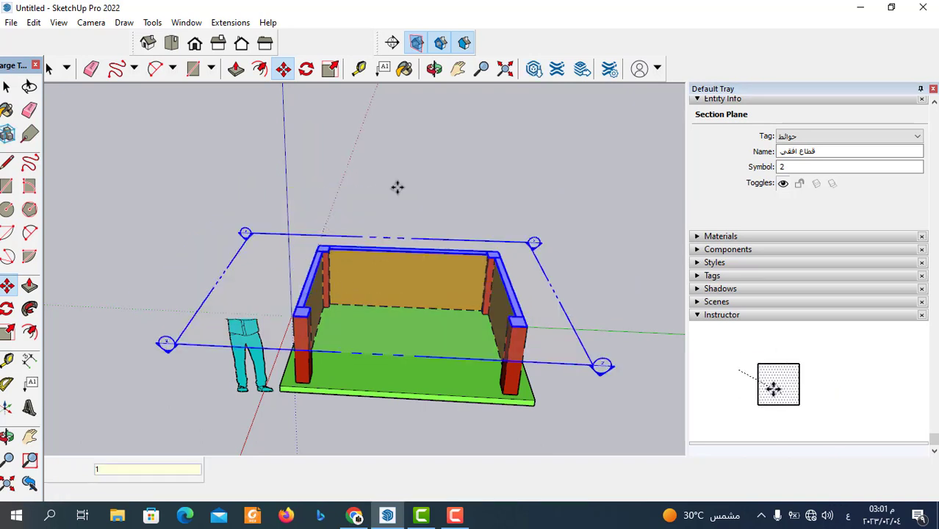
- Orbit and zoom to look down into the cut room from above
scroll(396, 186, down, 3)
mouse_move(397, 191)
middle_down()
mouse_move(476, 357)
mouse_move(473, 398)
middle_up()
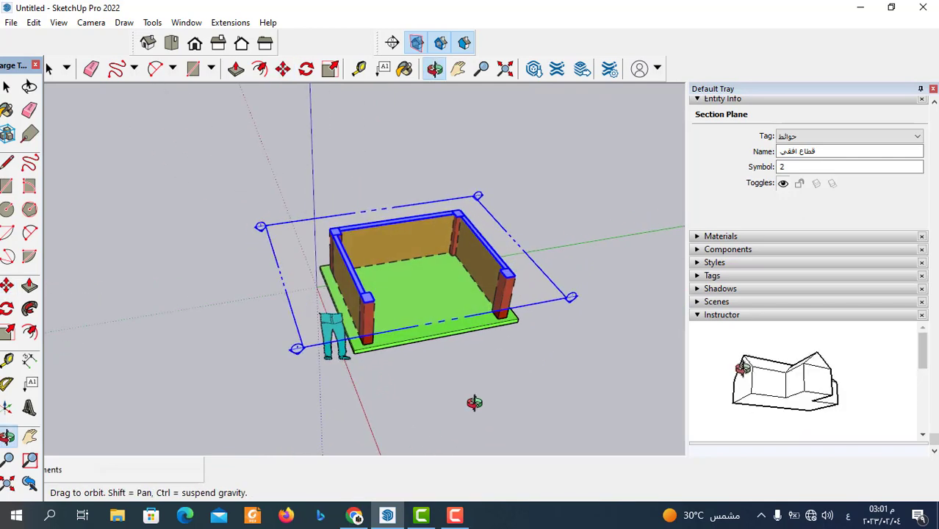
scroll(477, 352, up, 3)
mouse_move(478, 352)
middle_down()
mouse_move(434, 440)
mouse_move(486, 206)
middle_up()
scroll(323, 213, down, 3)
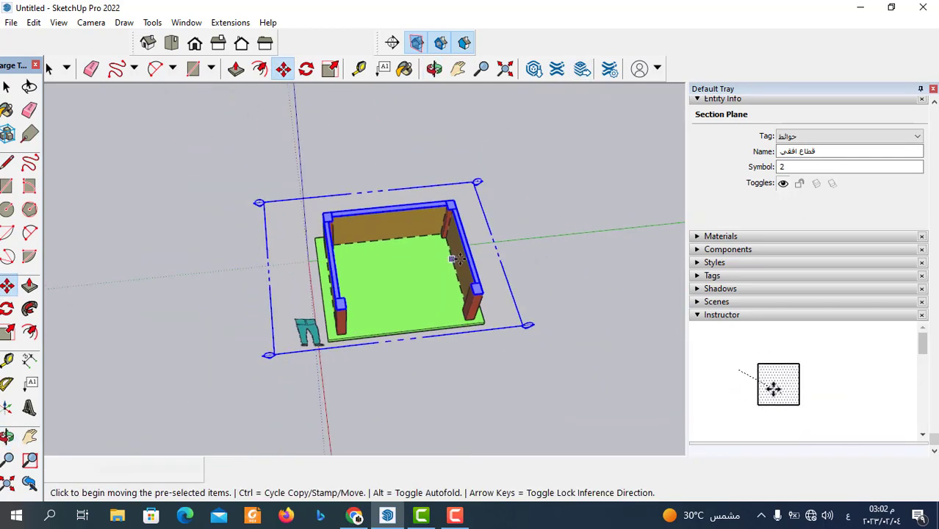
middle_drag(324, 213, 436, 406)
scroll(404, 318, up, 2)
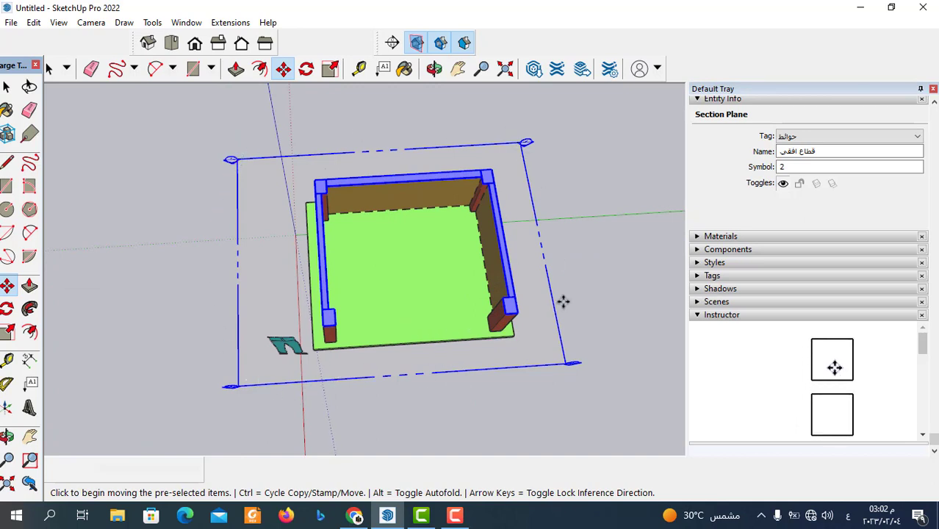
click(416, 44)
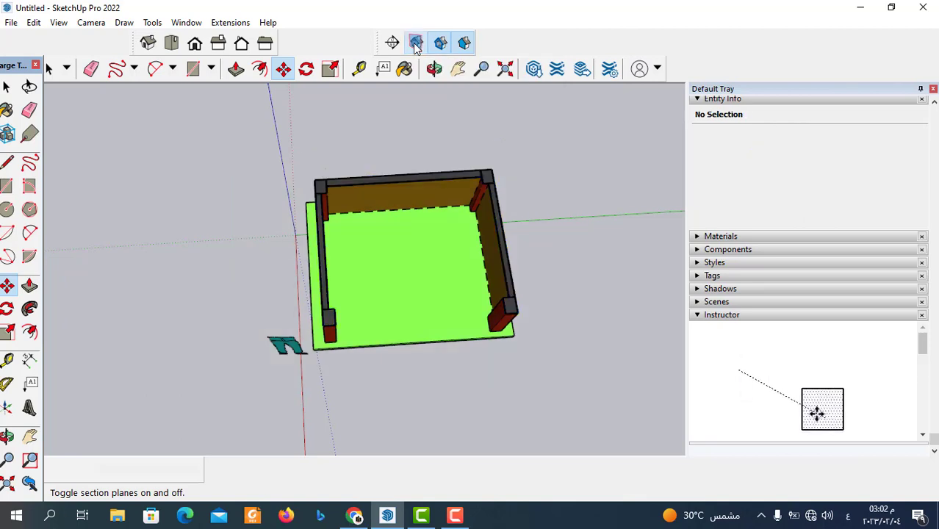
mouse_move(422, 222)
middle_down()
mouse_move(409, 443)
mouse_move(591, 332)
middle_up()
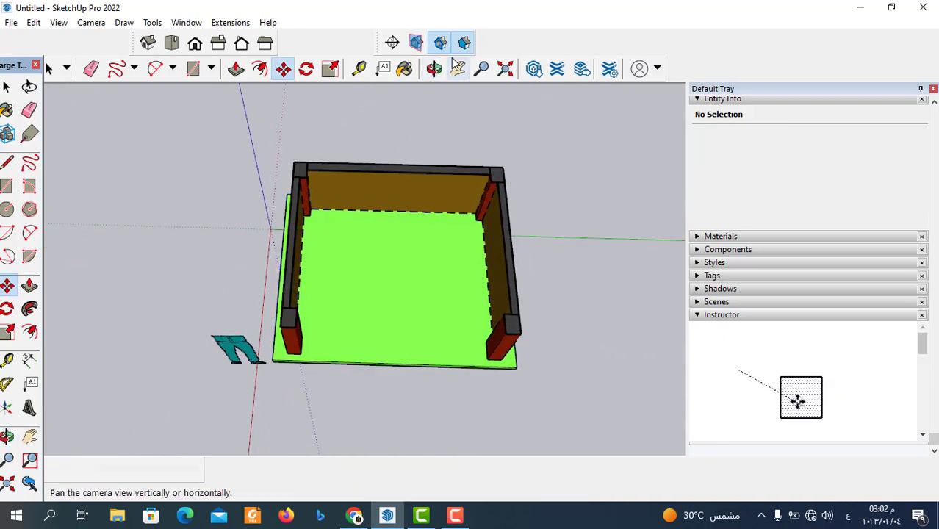
click(416, 43)
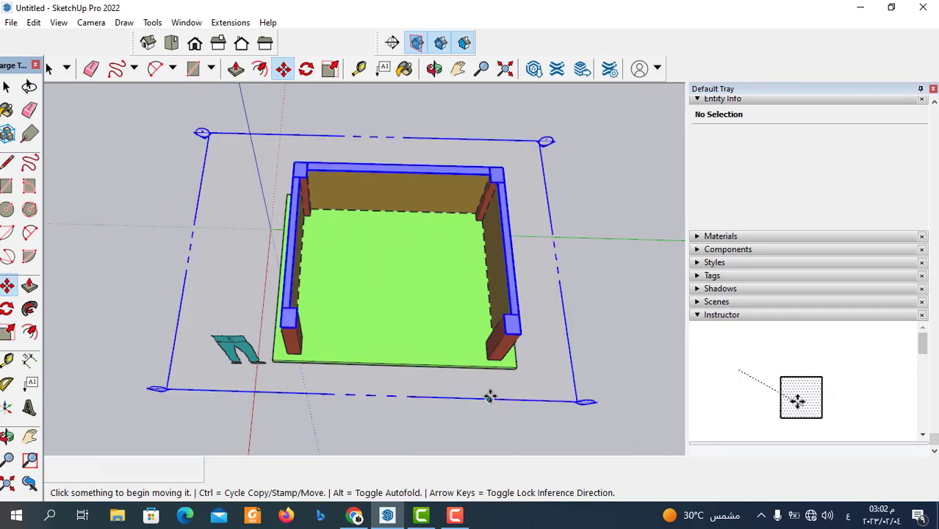
click(416, 46)
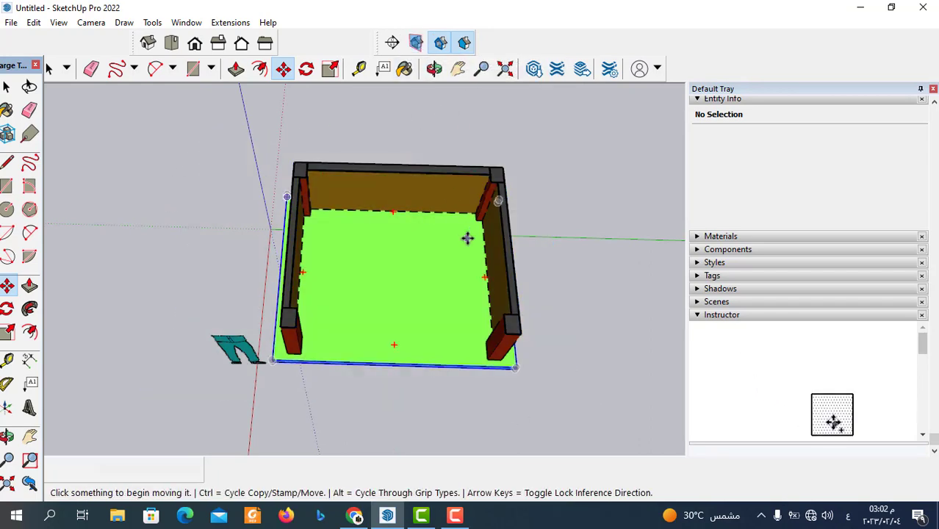
scroll(419, 285, down, 3)
scroll(414, 316, down, 2)
middle_drag(413, 338, 427, 267)
scroll(427, 283, up, 5)
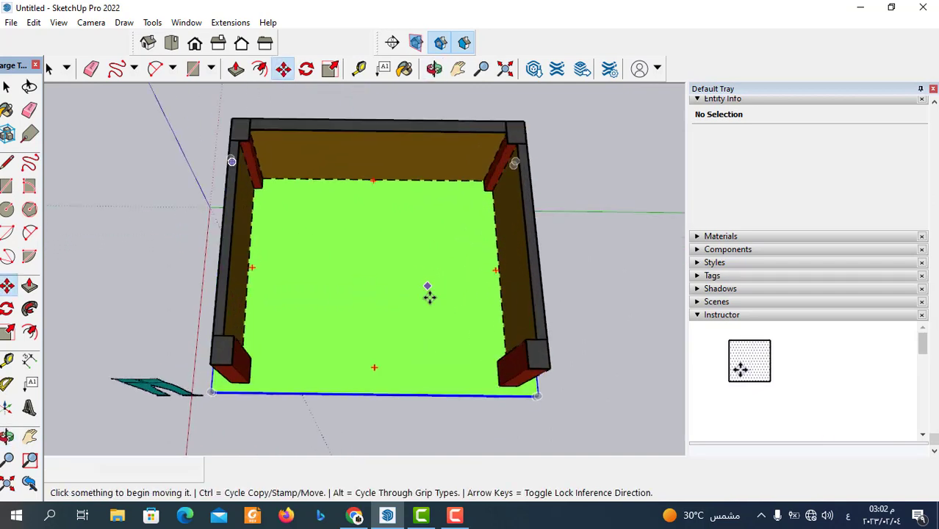
scroll(397, 339, down, 2)
scroll(400, 333, up, 2)
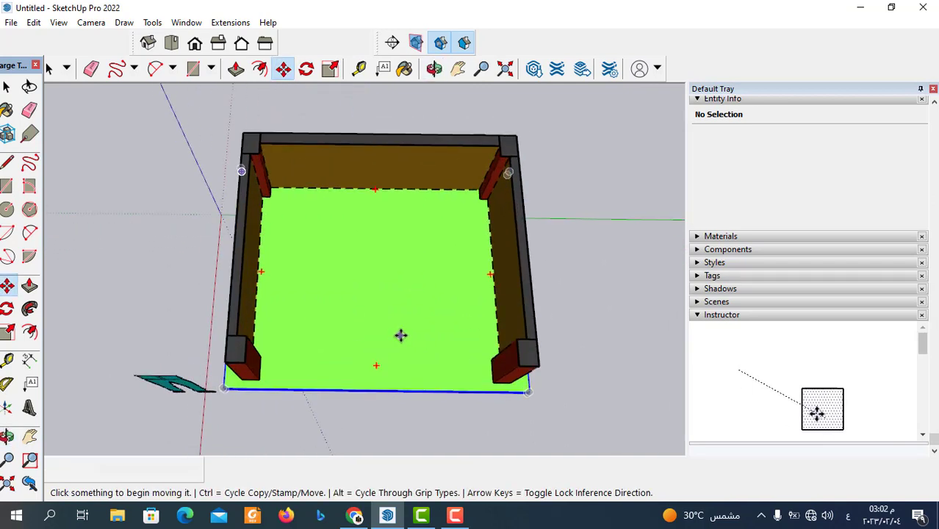
click(441, 46)
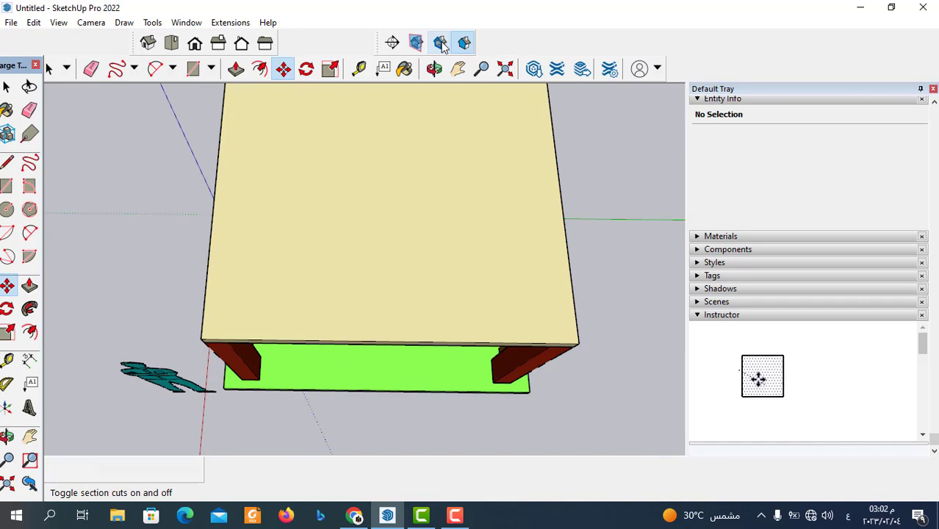
click(441, 45)
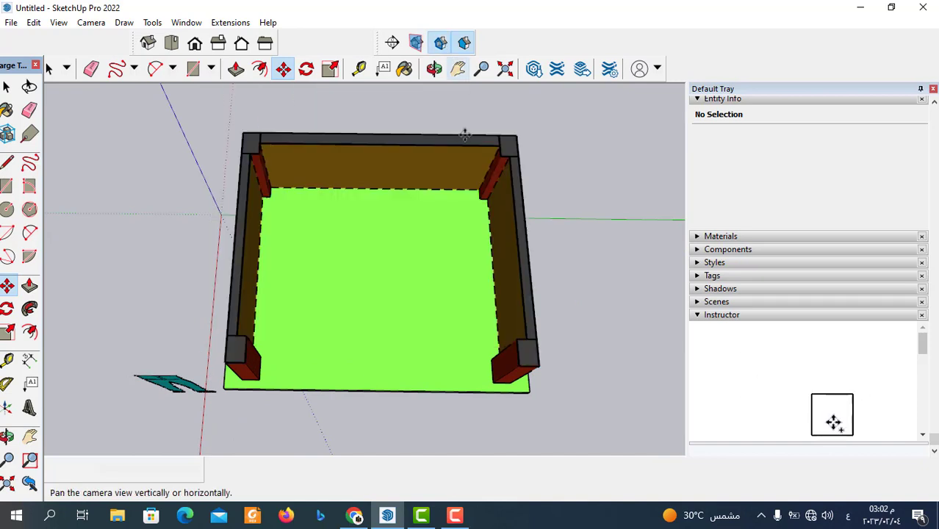
scroll(434, 287, down, 3)
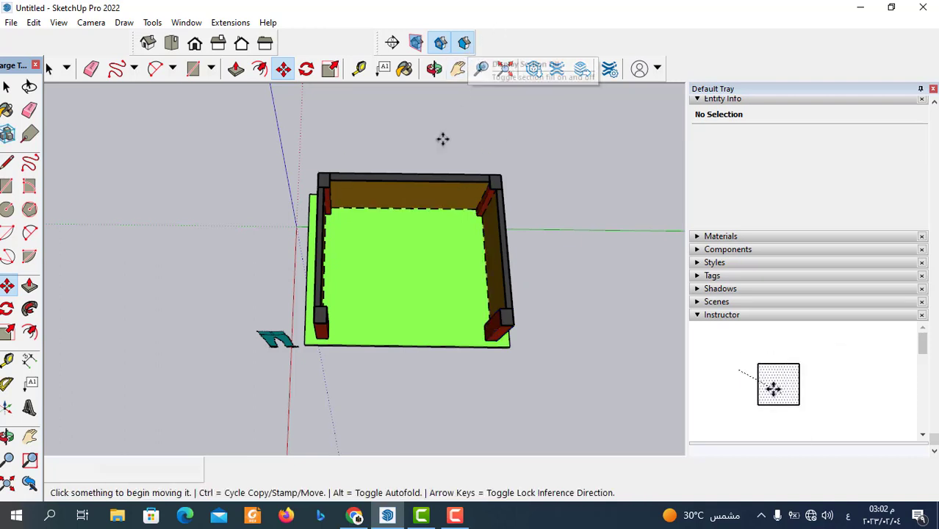
scroll(433, 184, up, 2)
scroll(433, 183, up, 2)
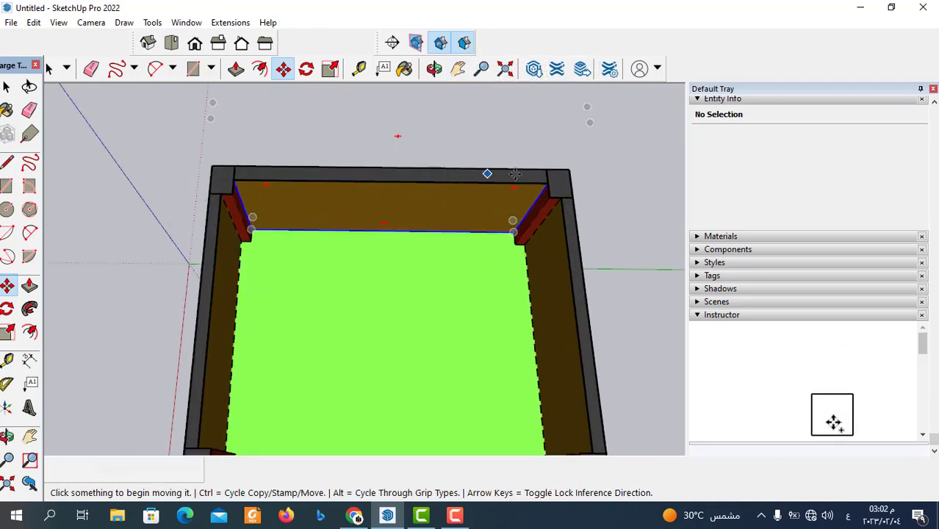
scroll(588, 425, down, 3)
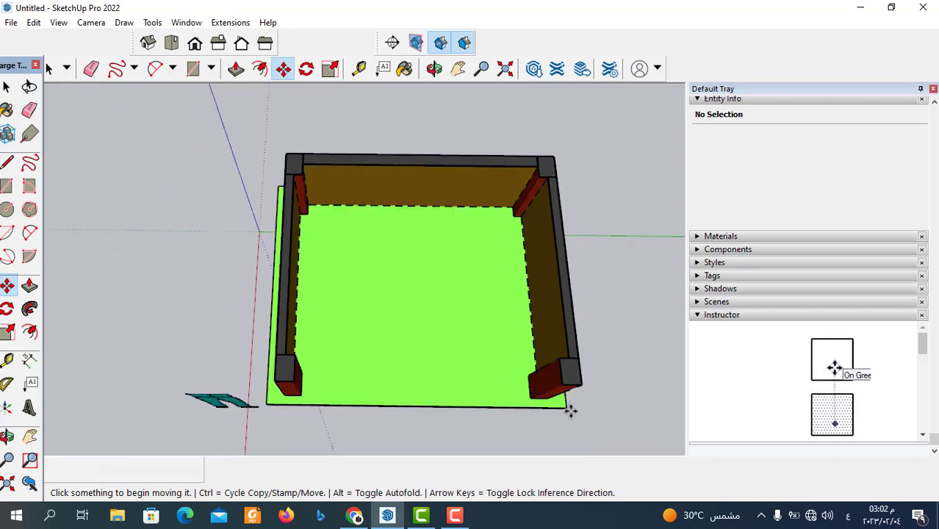
click(464, 44)
scroll(425, 157, up, 3)
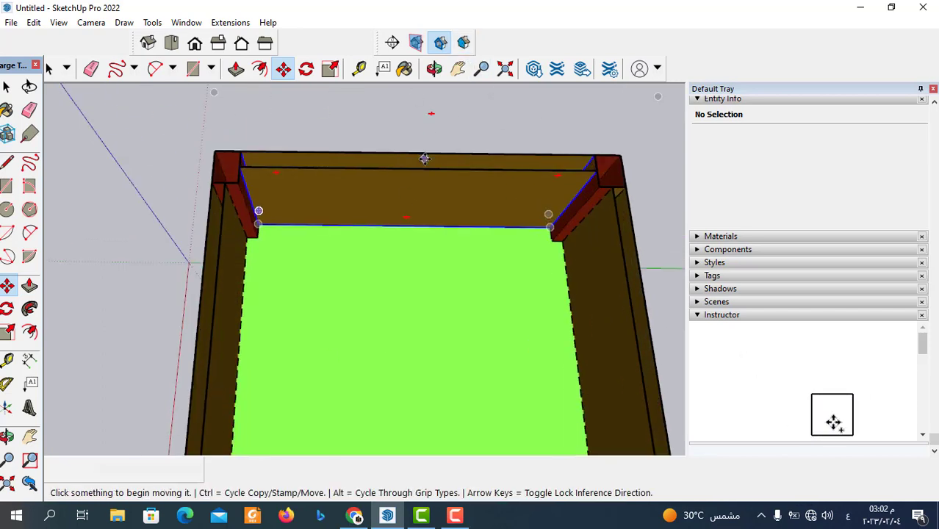
scroll(403, 199, up, 2)
mouse_move(402, 199)
middle_down()
mouse_move(403, 254)
mouse_move(404, 219)
middle_up()
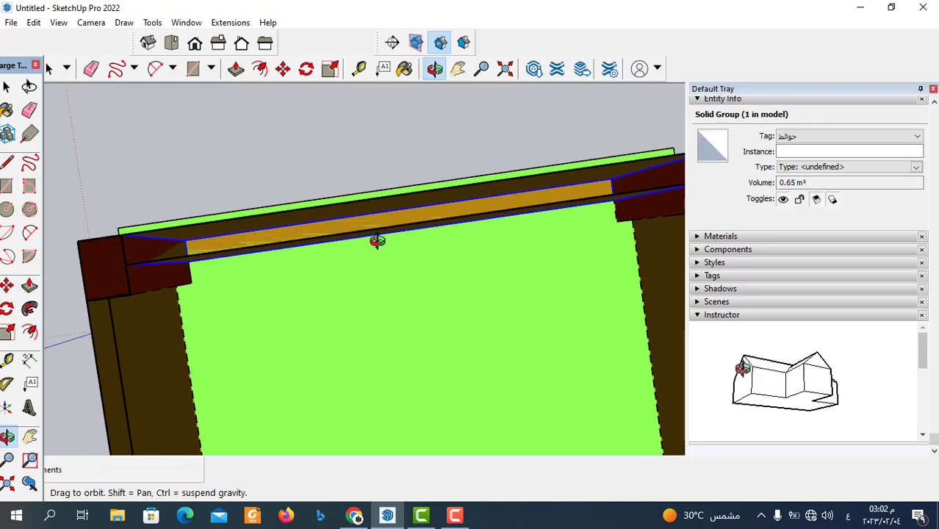
scroll(403, 219, down, 2)
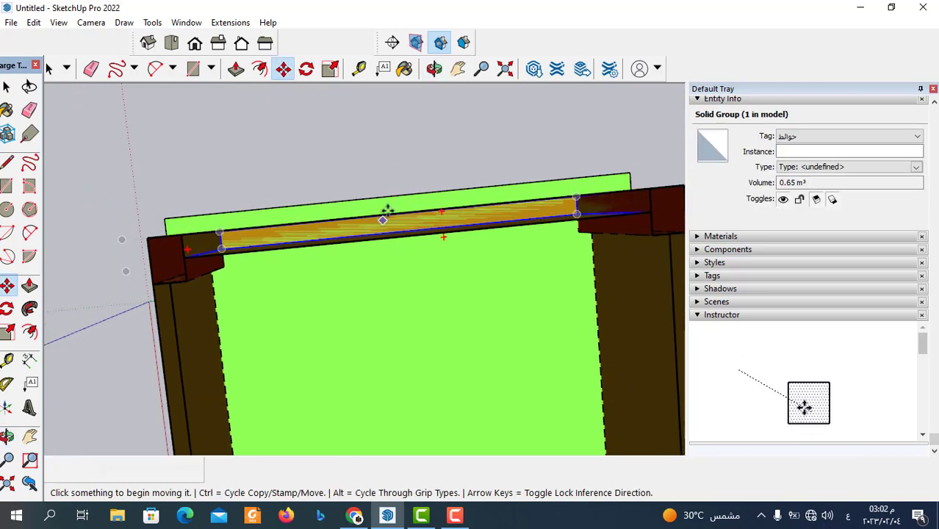
click(466, 44)
scroll(390, 167, down, 3)
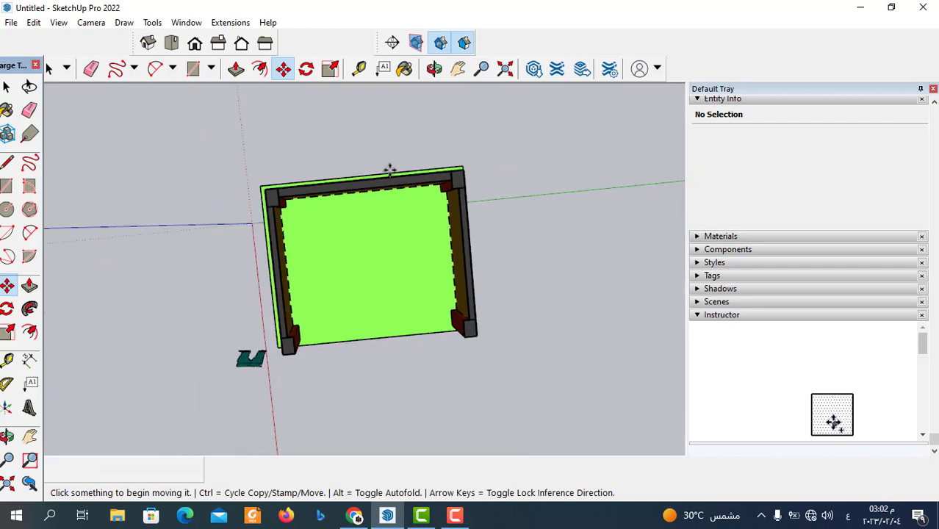
mouse_move(390, 167)
middle_down()
mouse_move(375, 141)
mouse_move(384, 163)
middle_up()
scroll(403, 206, up, 3)
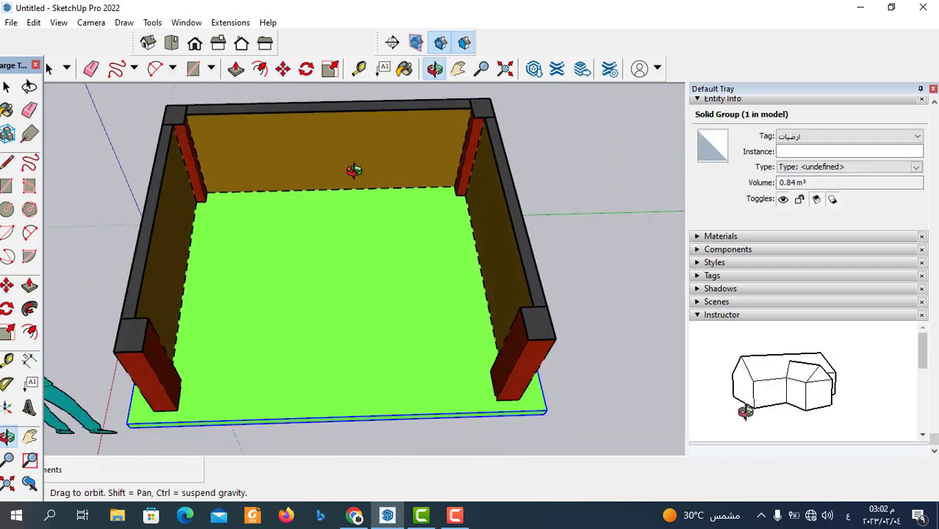
middle_drag(402, 207, 352, 168)
scroll(480, 273, down, 2)
scroll(489, 335, down, 2)
middle_drag(489, 335, 419, 394)
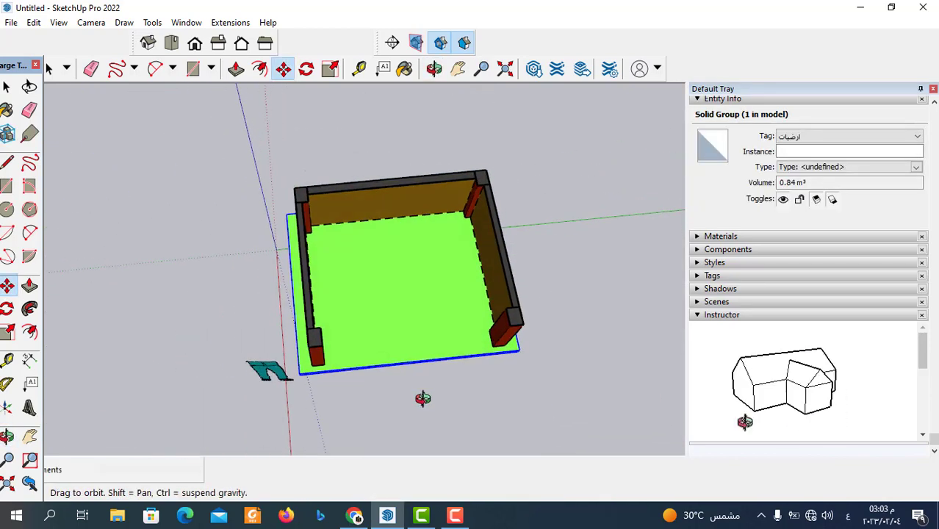
scroll(415, 364, up, 2)
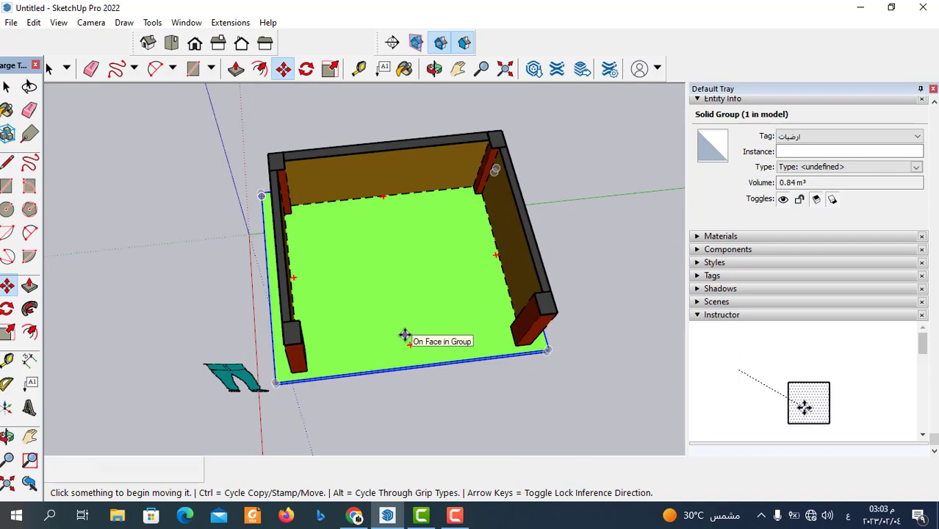
scroll(404, 335, down, 2)
scroll(430, 356, up, 2)
mouse_move(450, 339)
middle_down()
mouse_move(398, 331)
mouse_move(444, 337)
middle_up()
scroll(451, 305, down, 2)
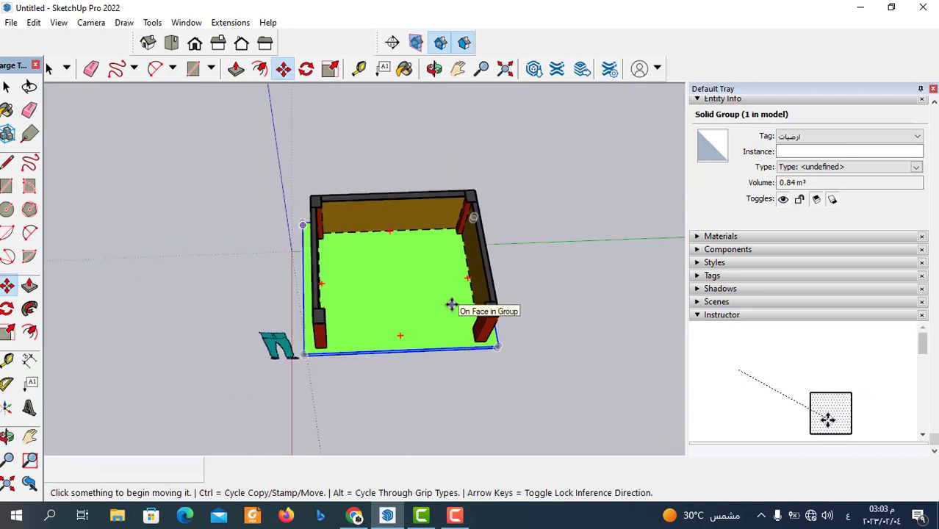
- Select the existing horizontal section plane and orbit to a closer frontal view
click(392, 43)
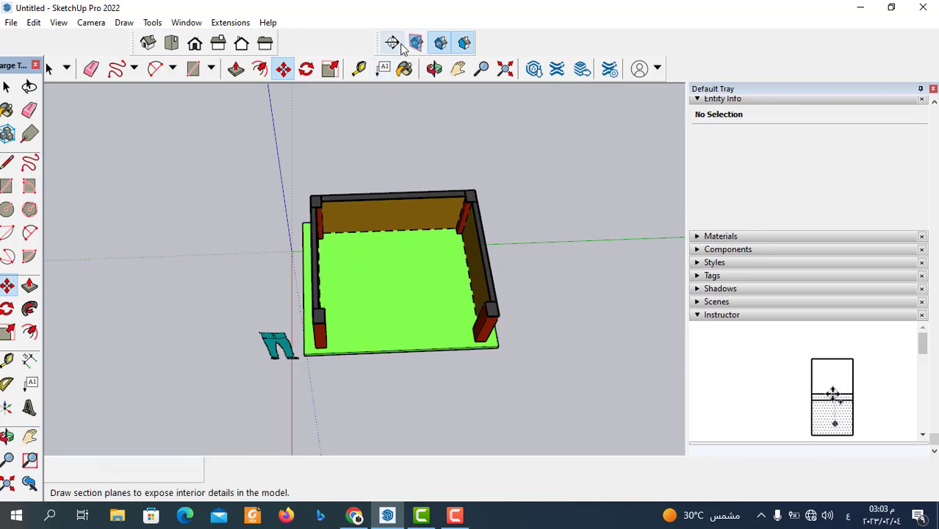
click(416, 43)
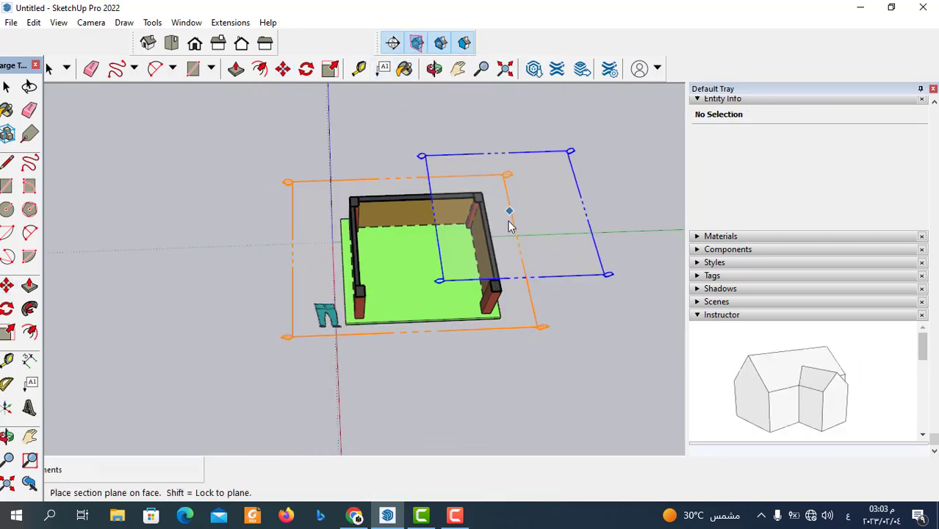
middle_drag(377, 277, 403, 205)
click(7, 87)
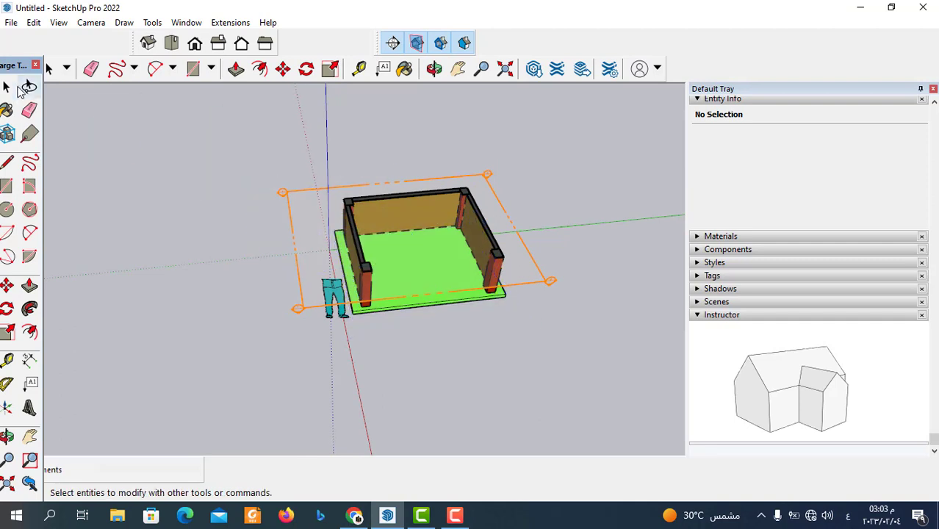
click(547, 285)
mouse_move(560, 278)
middle_down()
mouse_move(568, 239)
mouse_move(478, 183)
middle_up()
- Place a vertical section plane through the room, keeping the default name Section 2
click(392, 43)
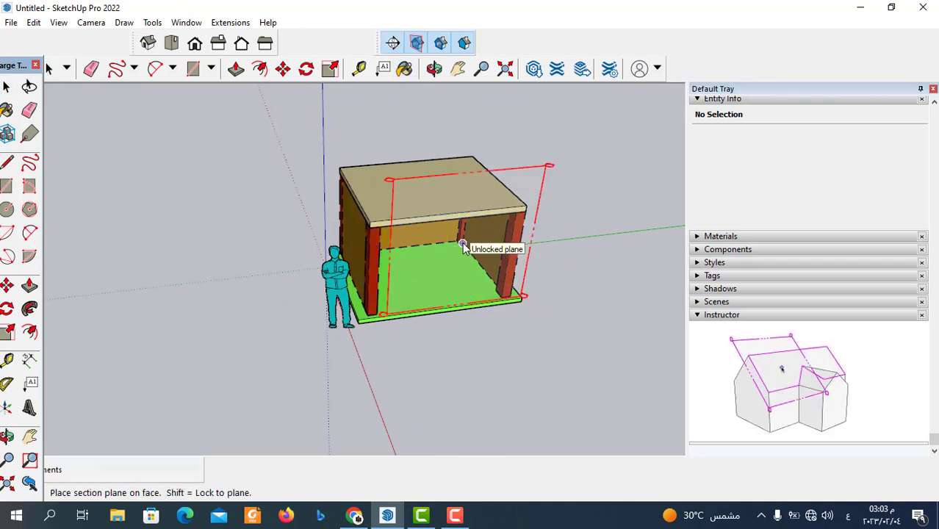
click(463, 247)
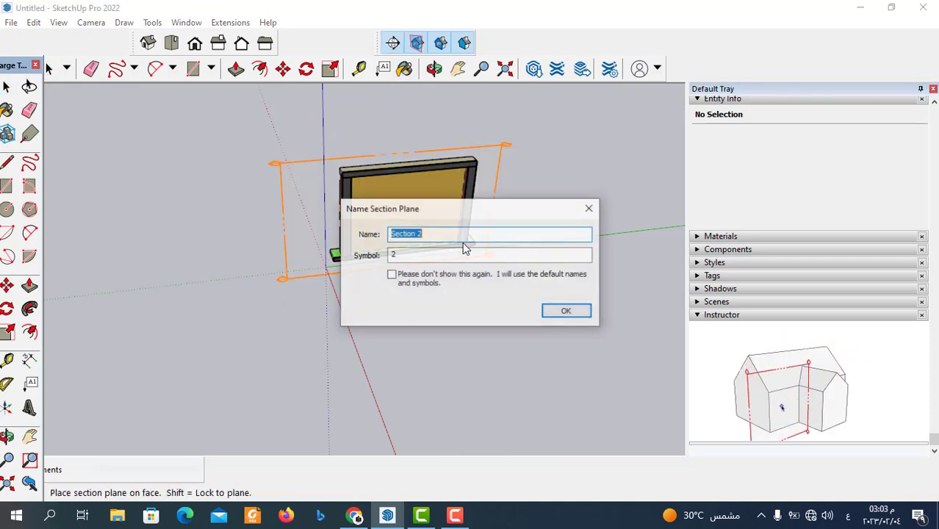
click(565, 312)
click(283, 74)
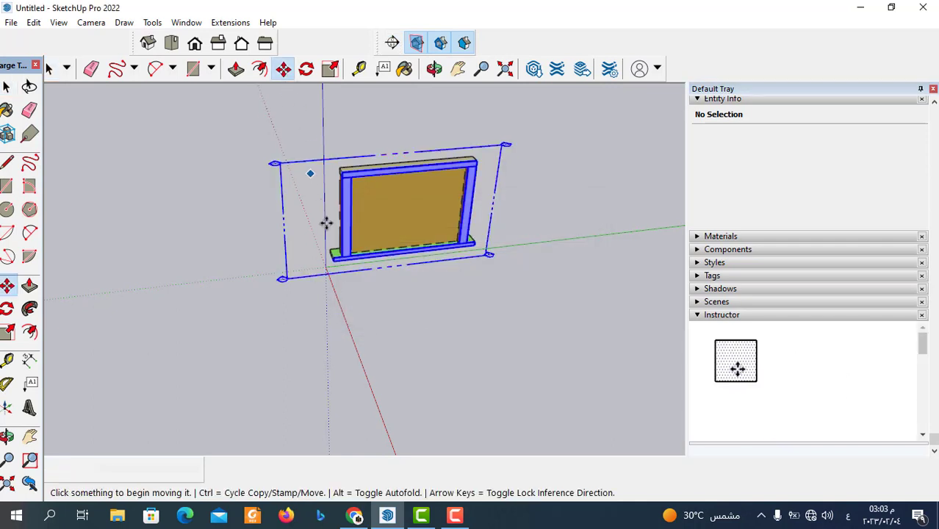
click(297, 247)
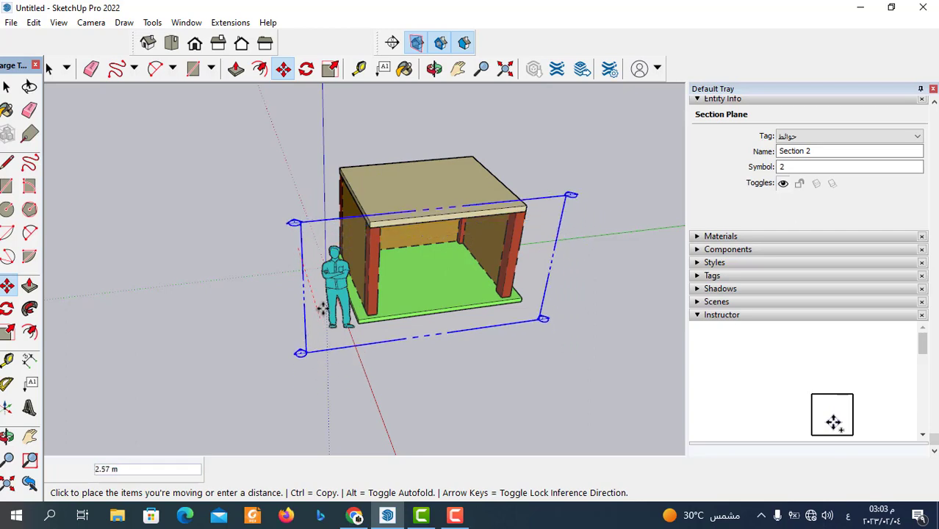
click(321, 299)
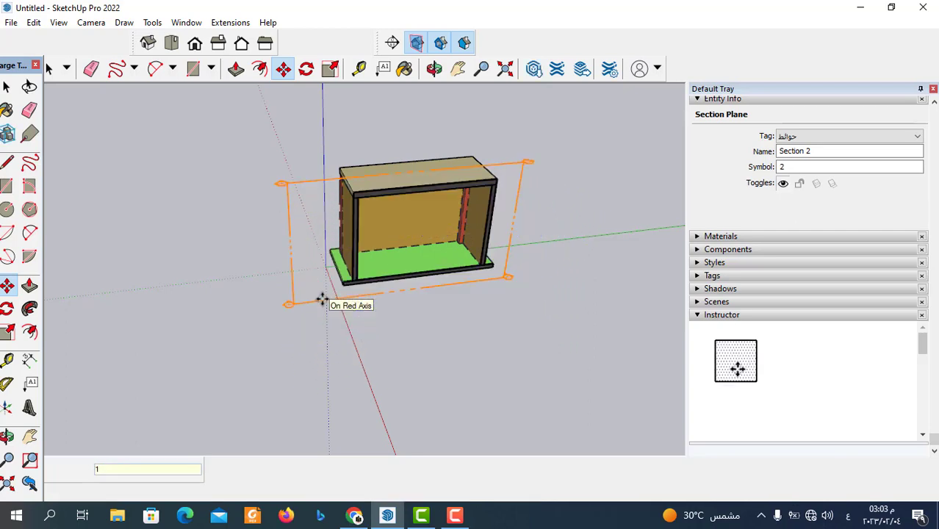
scroll(429, 294, up, 3)
scroll(415, 255, up, 2)
middle_drag(415, 255, 488, 255)
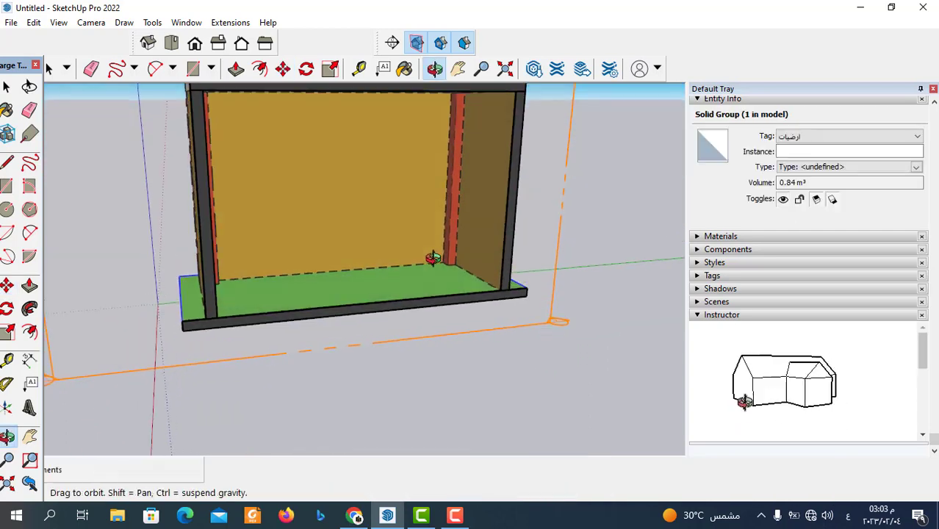
scroll(524, 320, down, 3)
middle_drag(524, 320, 429, 332)
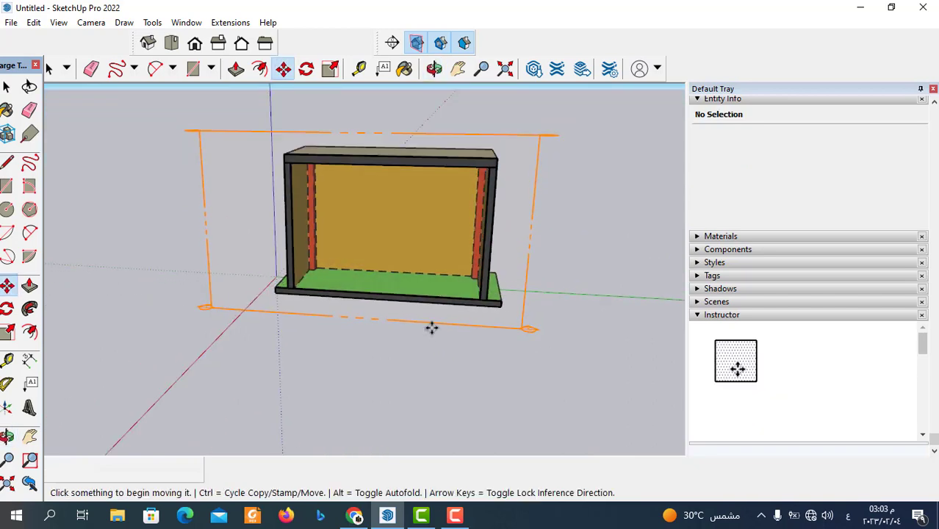
mouse_move(384, 153)
middle_down()
mouse_move(348, 331)
mouse_move(513, 377)
middle_up()
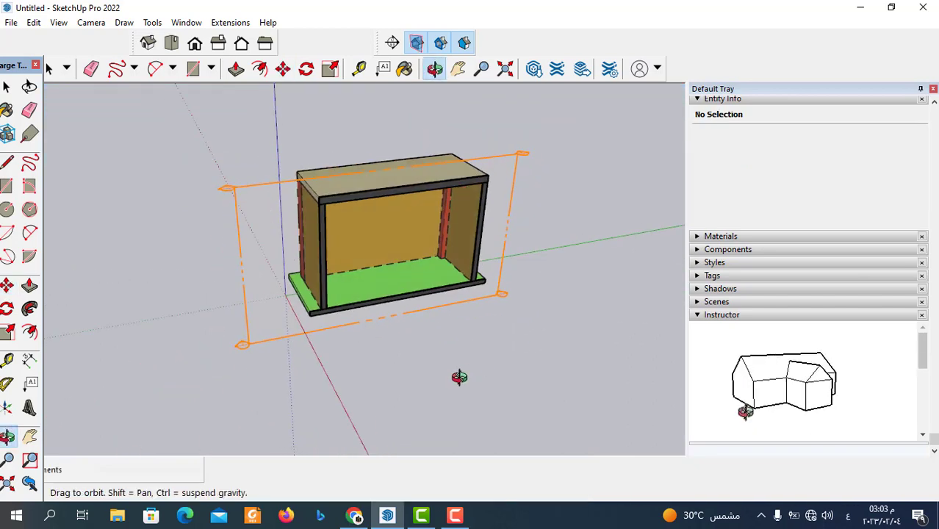
- Turn off the section cut so the whole room shows, then orbit to a front view
click(49, 68)
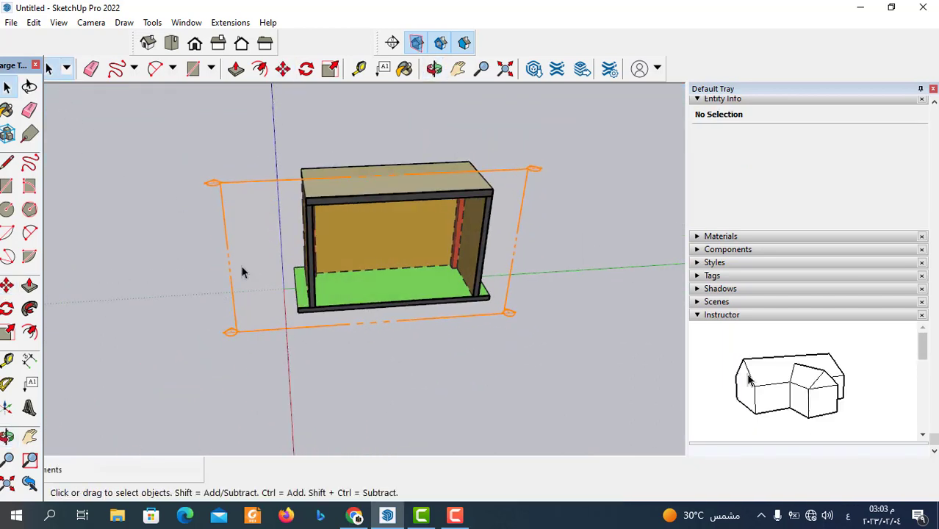
scroll(241, 269, down, 1)
click(247, 208)
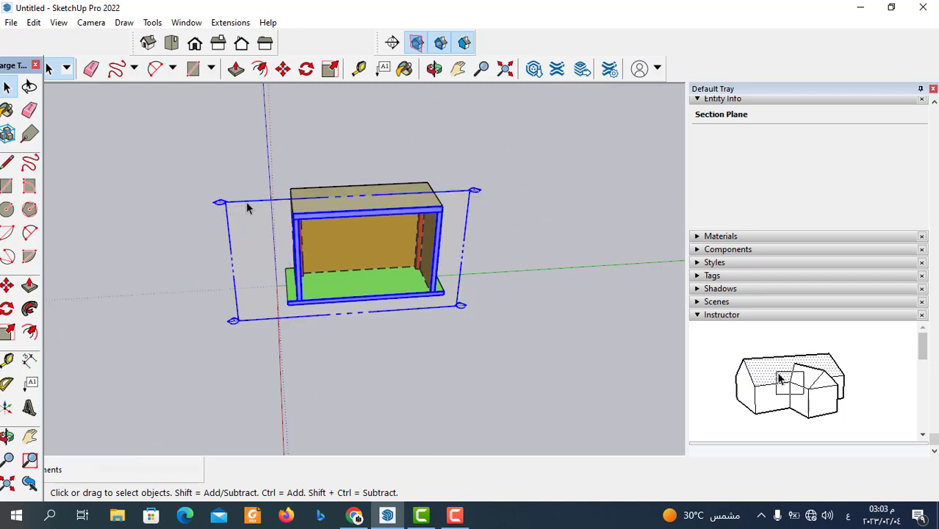
double_click(247, 208)
click(340, 378)
scroll(339, 377, down, 2)
mouse_move(369, 399)
middle_down()
mouse_move(283, 338)
mouse_move(344, 335)
middle_up()
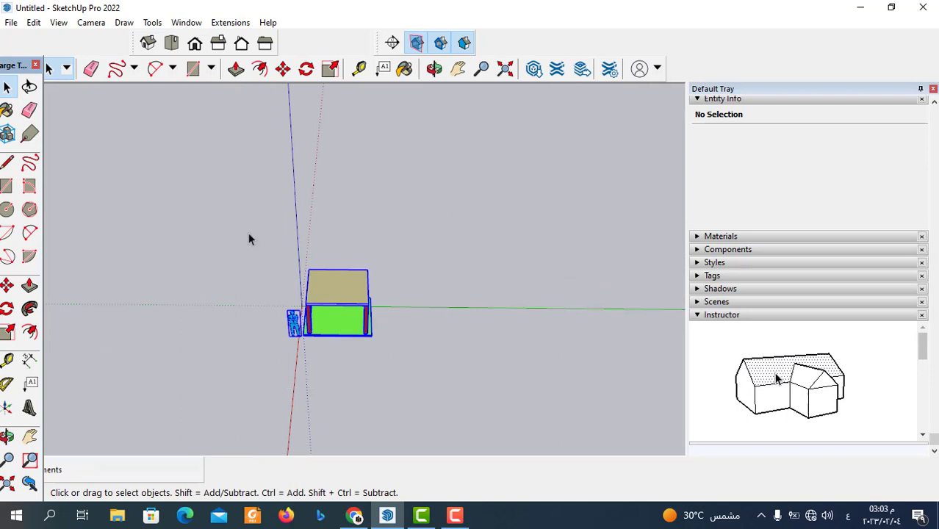
- Select everything and copy the room about 6 m to the right
key(ctrl+a)
click(283, 69)
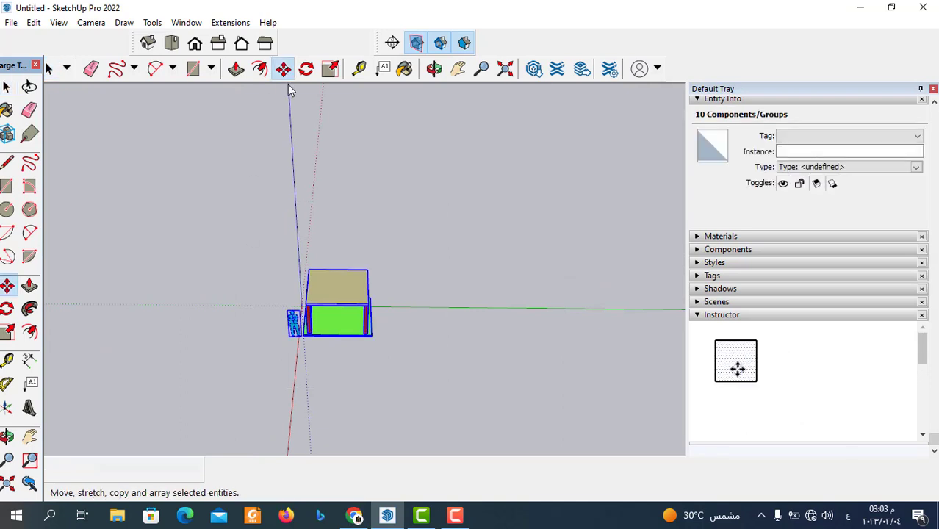
key(ctrl)
click(344, 372)
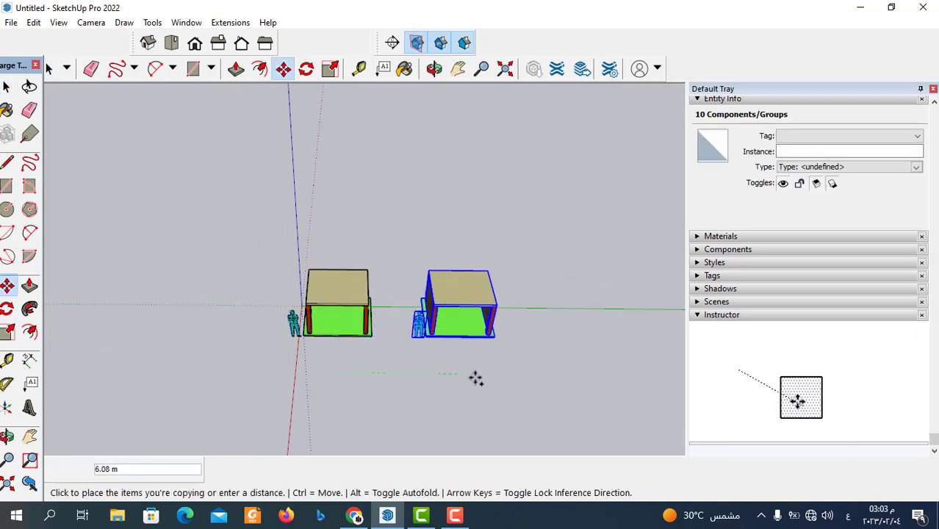
click(478, 378)
- Copy the room again to place a third room beside the second
middle_drag(360, 363, 324, 336)
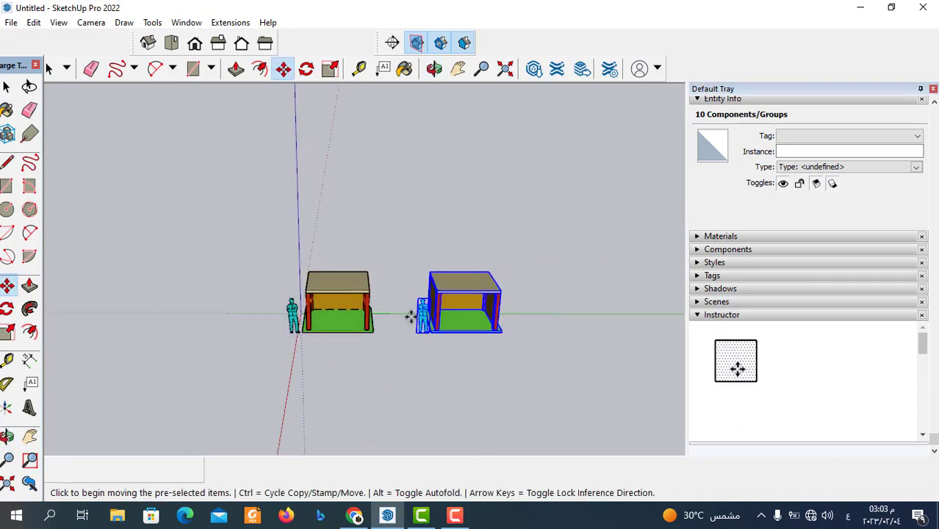
middle_drag(411, 314, 280, 361)
scroll(343, 381, down, 3)
key(ctrl)
click(346, 387)
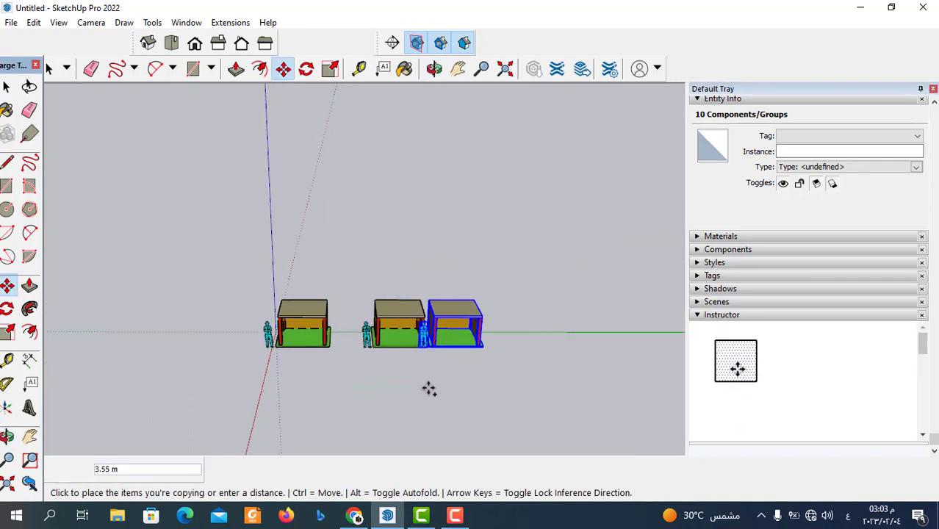
click(471, 388)
middle_drag(470, 388, 430, 265)
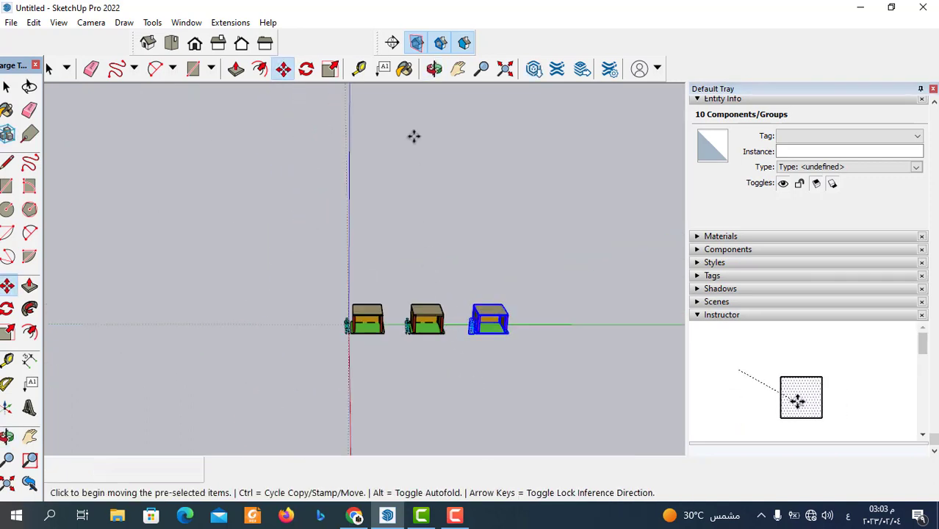
click(392, 43)
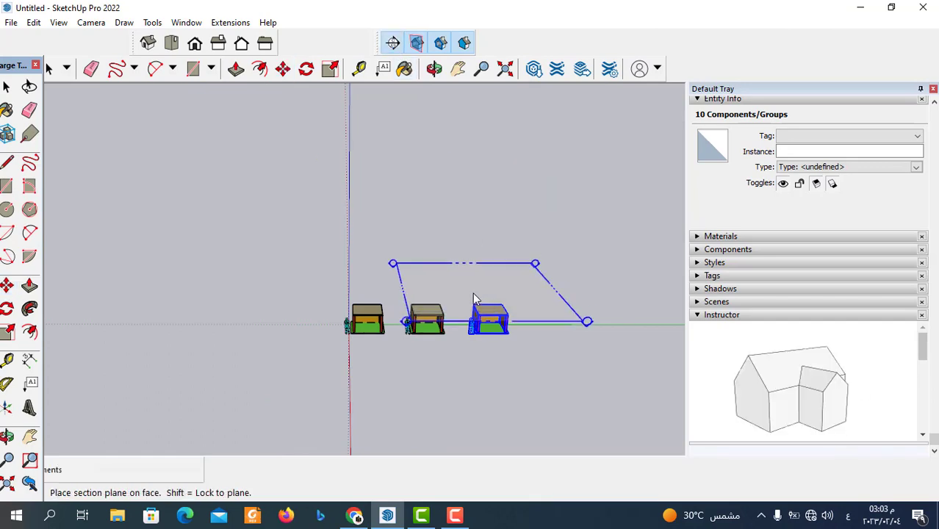
- Place a horizontal section plane across the three rooms, accepting the name Section 3
scroll(409, 287, up, 1)
scroll(410, 294, up, 2)
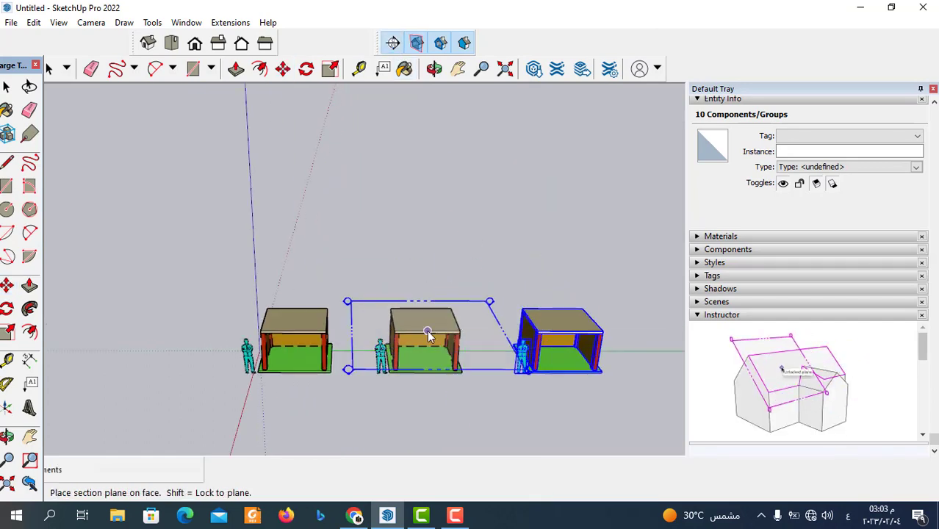
scroll(411, 327, up, 3)
scroll(341, 325, down, 2)
scroll(341, 325, down, 1)
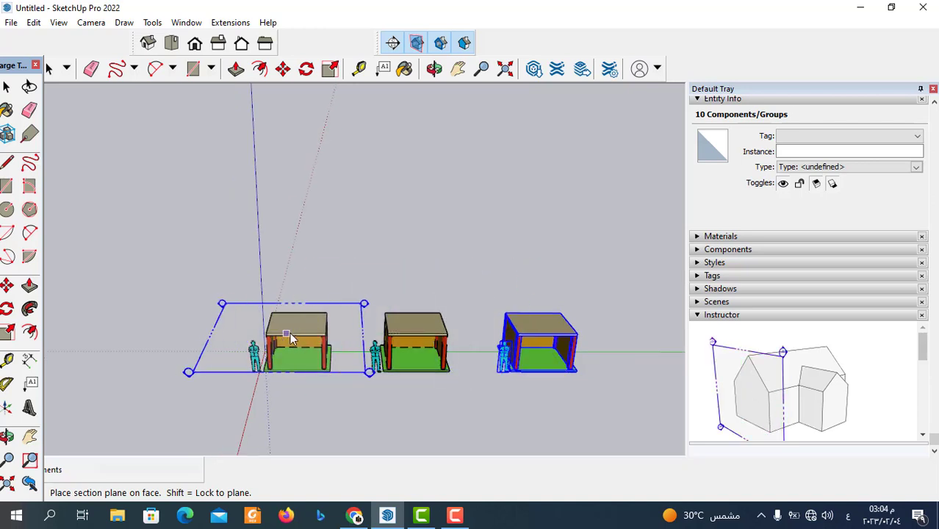
click(295, 336)
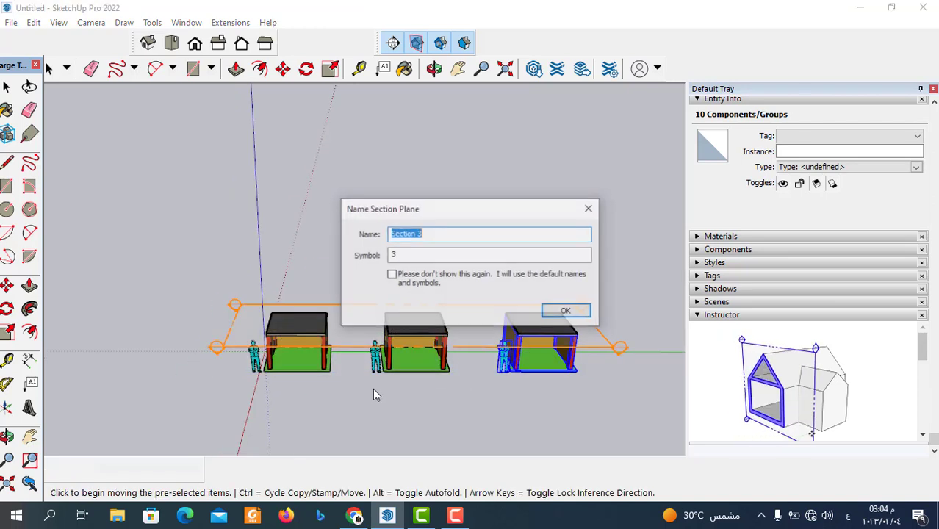
click(565, 311)
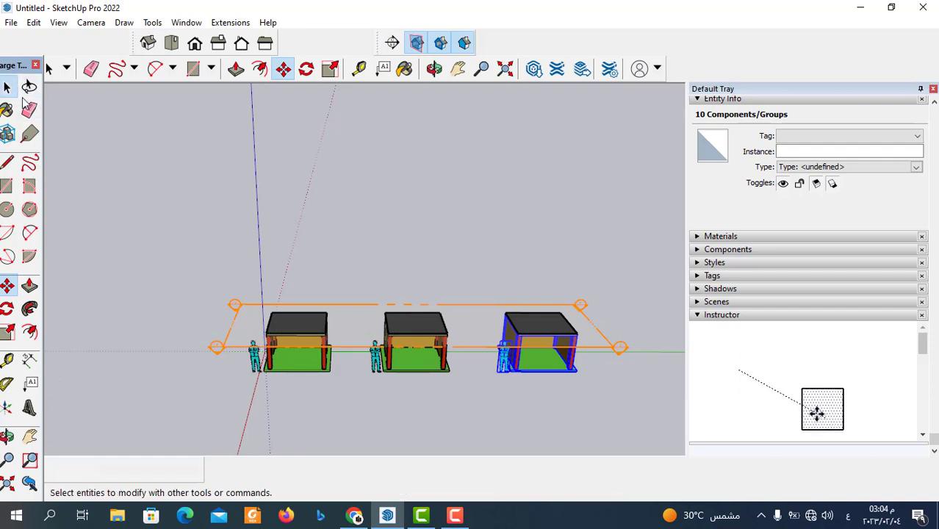
- Clear the room selection and select only the new Section 3 plane
click(28, 89)
click(237, 349)
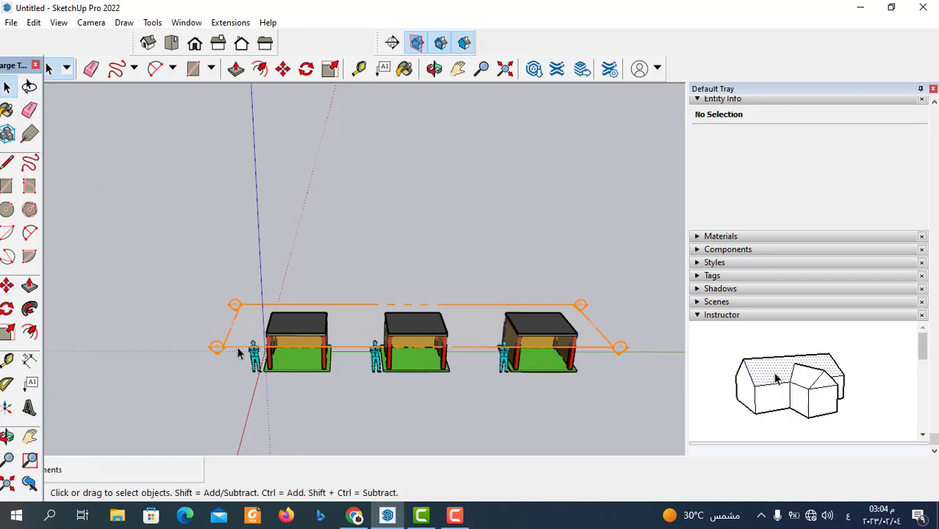
click(236, 346)
click(284, 70)
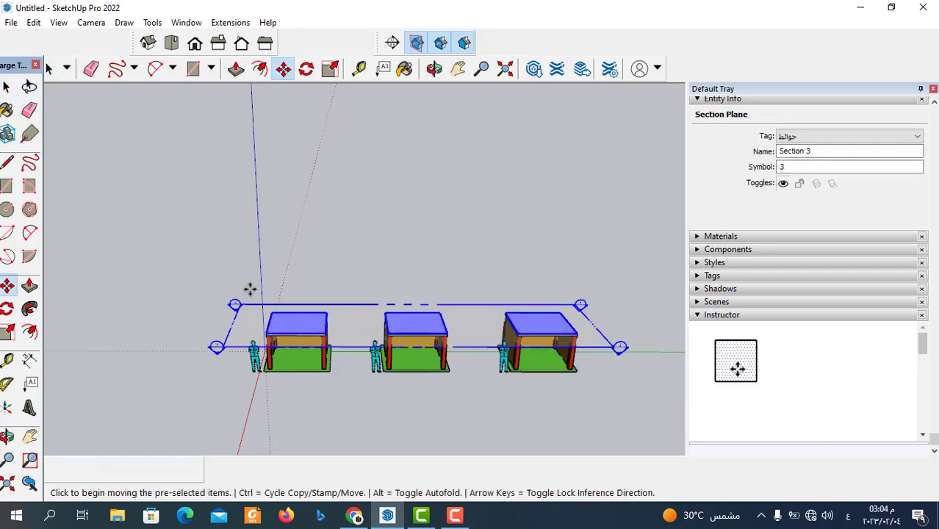
- Move the Section 3 plane down through the walls and confirm its new height
click(248, 305)
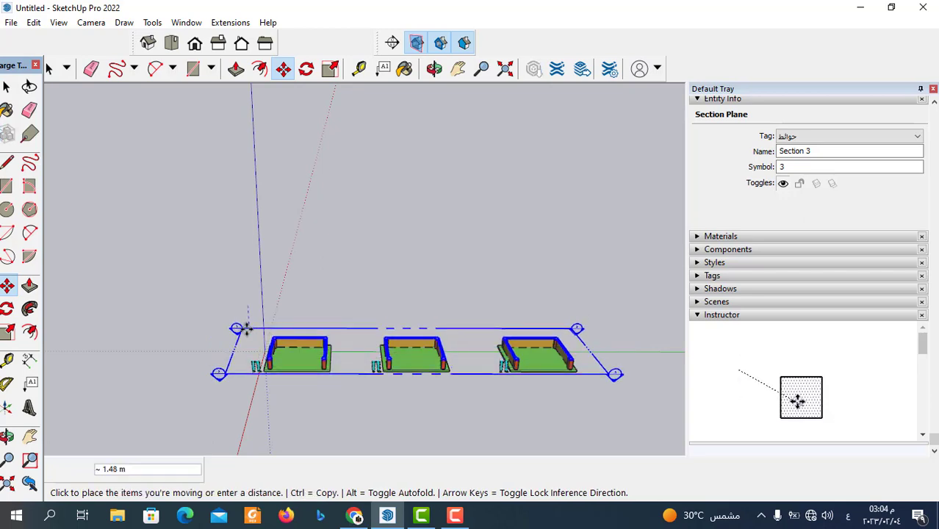
text(1)
key(Return)
scroll(331, 402, up, 2)
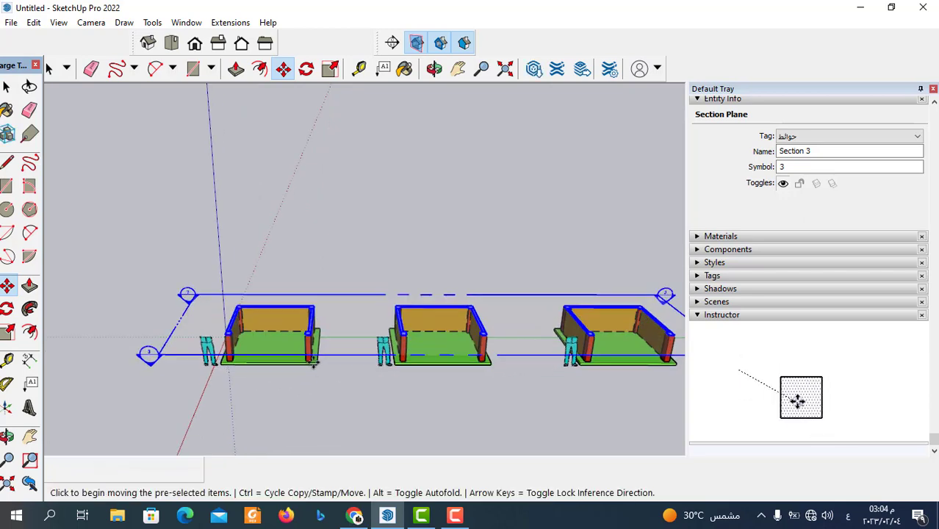
scroll(357, 386, up, 2)
scroll(303, 318, down, 3)
scroll(271, 315, down, 1)
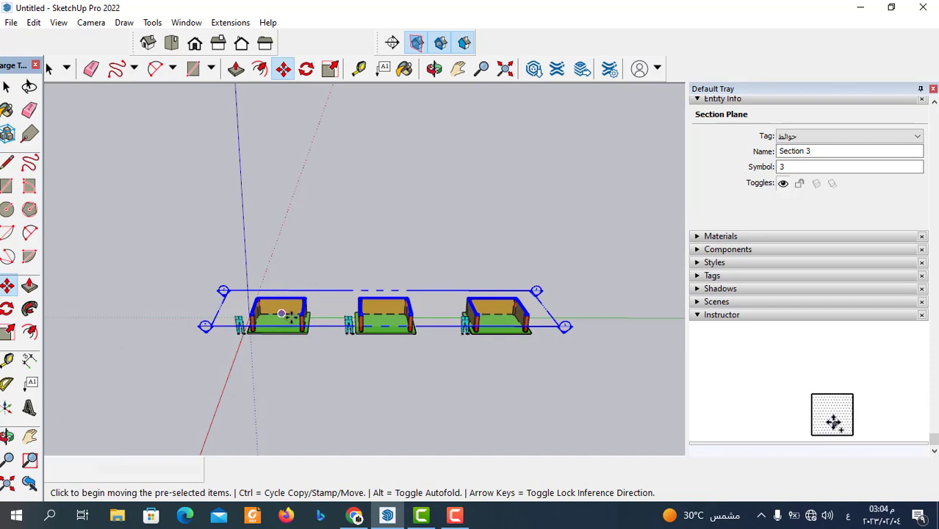
scroll(292, 317, up, 1)
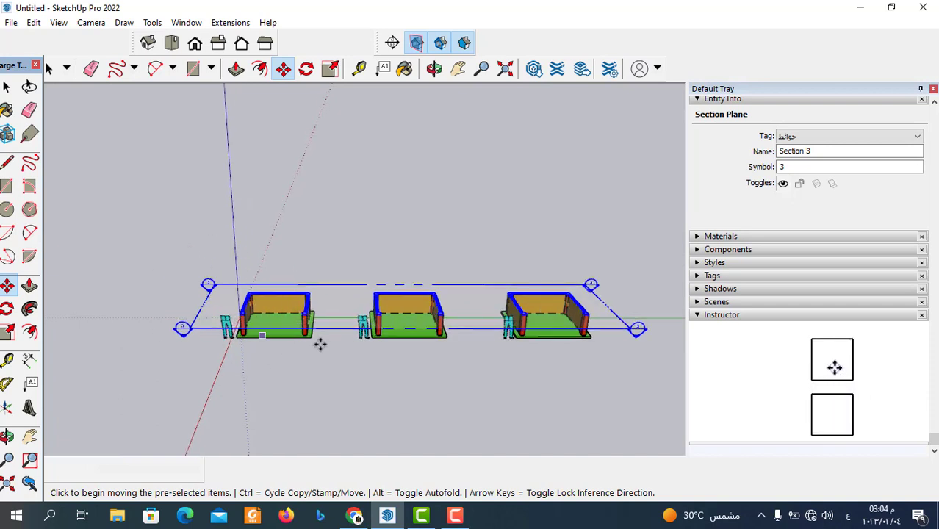
middle_drag(376, 330, 357, 348)
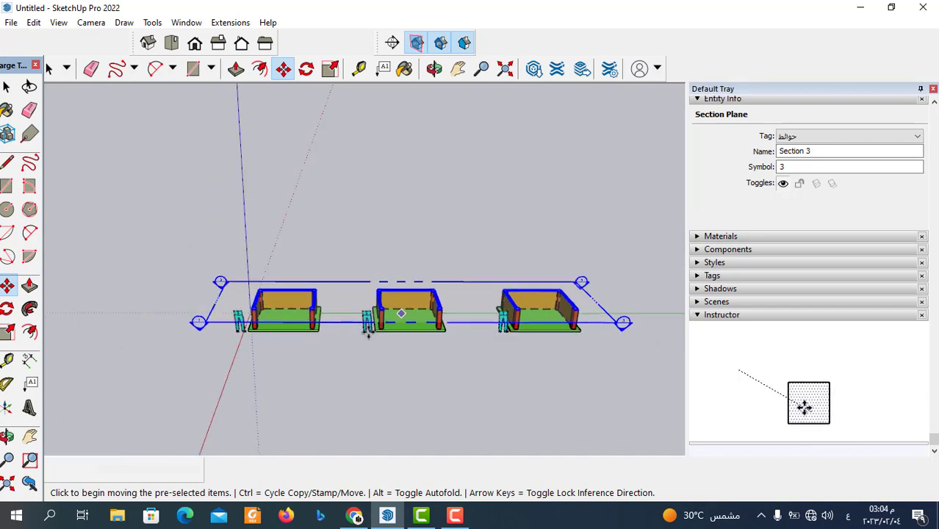
- Orbit and zoom to inspect the plan cut across all three rooms
scroll(357, 347, up, 3)
scroll(378, 237, down, 1)
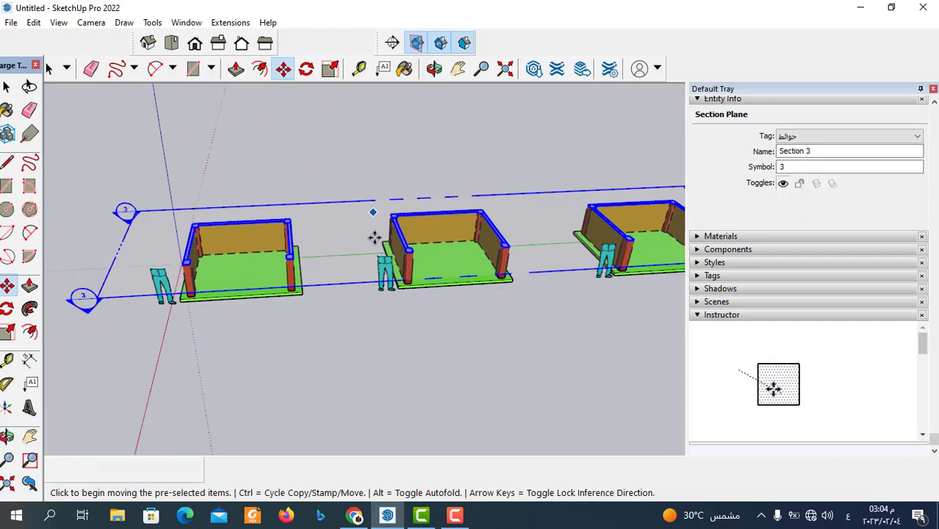
mouse_move(378, 236)
middle_down()
mouse_move(361, 371)
mouse_move(243, 297)
middle_up()
scroll(243, 297, down, 3)
mouse_move(382, 309)
middle_down()
mouse_move(272, 332)
mouse_move(268, 363)
mouse_move(410, 328)
mouse_move(279, 332)
middle_up()
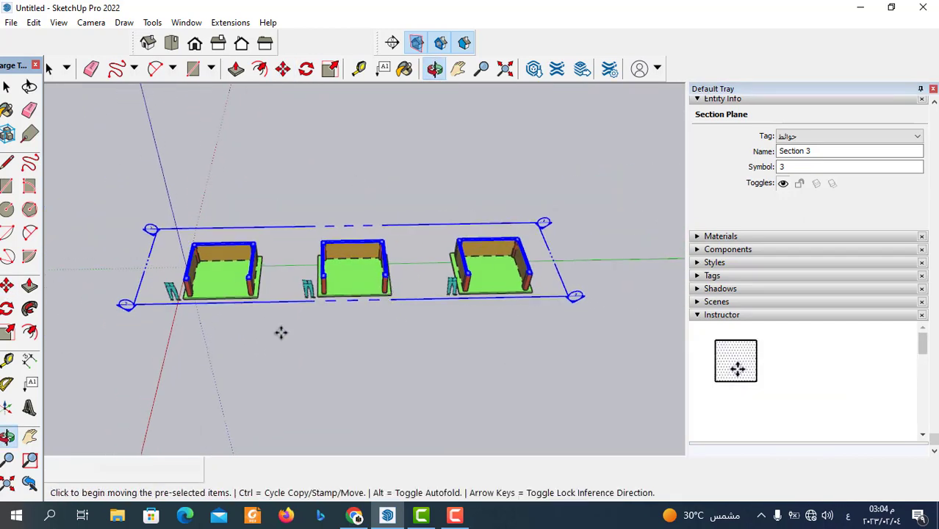
scroll(251, 276, up, 2)
scroll(409, 309, down, 2)
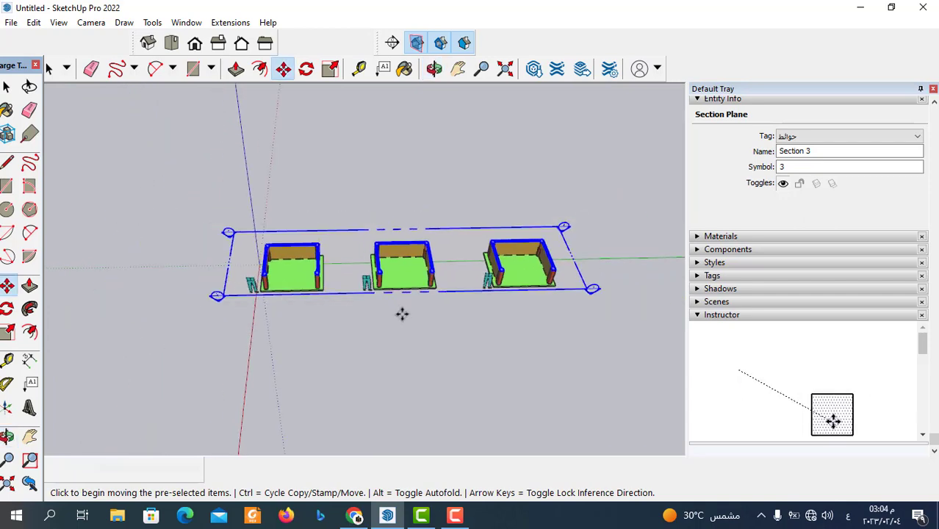
scroll(401, 313, up, 1)
scroll(416, 305, up, 1)
scroll(430, 272, up, 1)
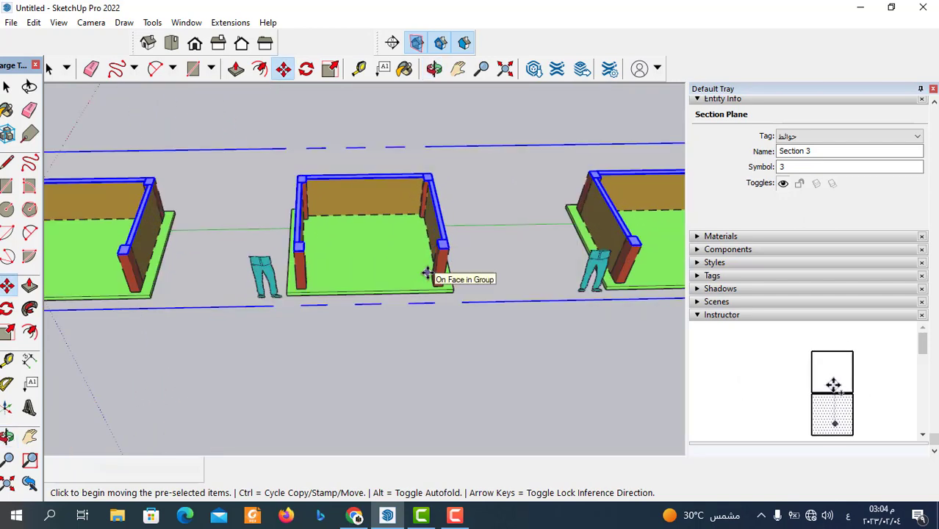
scroll(426, 290, down, 1)
scroll(419, 308, down, 1)
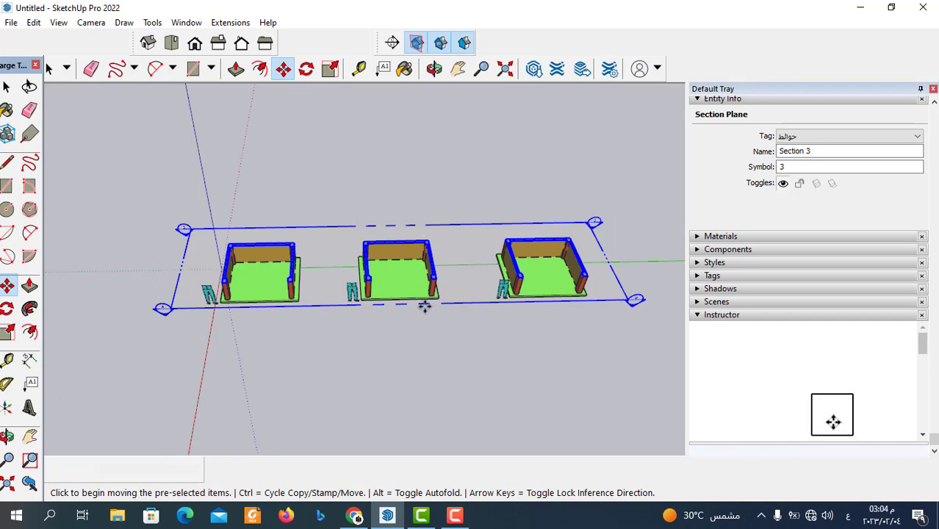
click(416, 44)
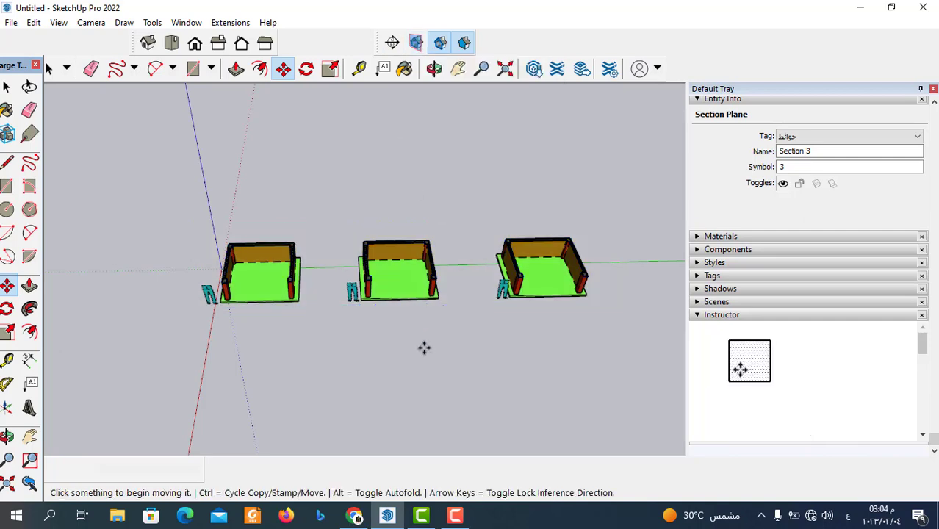
scroll(348, 292, up, 3)
middle_drag(348, 292, 358, 410)
key(m)
scroll(405, 235, down, 3)
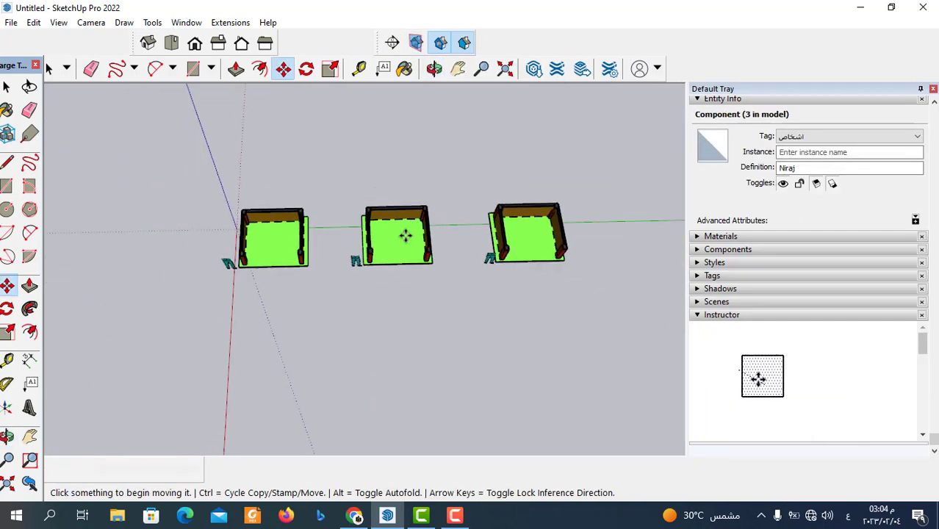
scroll(361, 275, up, 3)
scroll(406, 314, down, 1)
scroll(406, 314, down, 1)
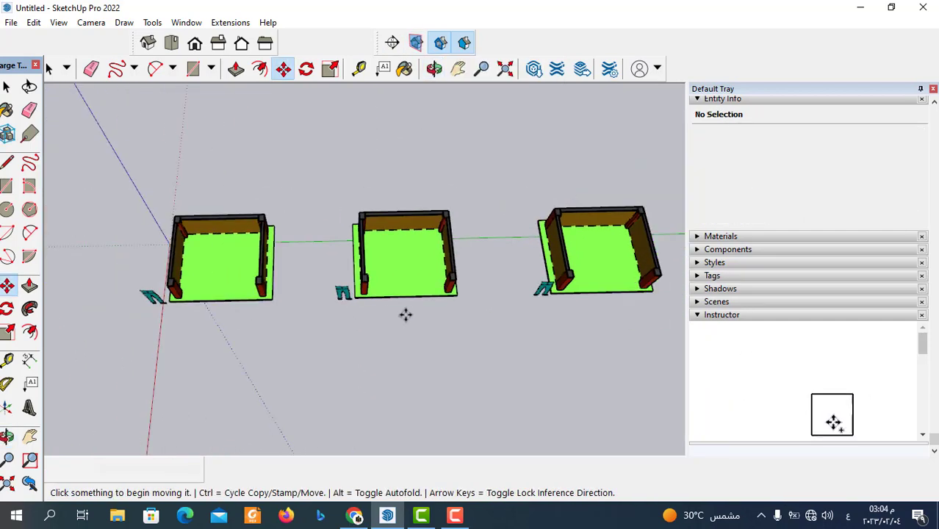
mouse_move(299, 325)
middle_down()
mouse_move(285, 367)
mouse_move(275, 359)
mouse_move(319, 247)
mouse_move(286, 288)
mouse_move(354, 262)
middle_up()
scroll(354, 263, up, 2)
scroll(243, 263, down, 3)
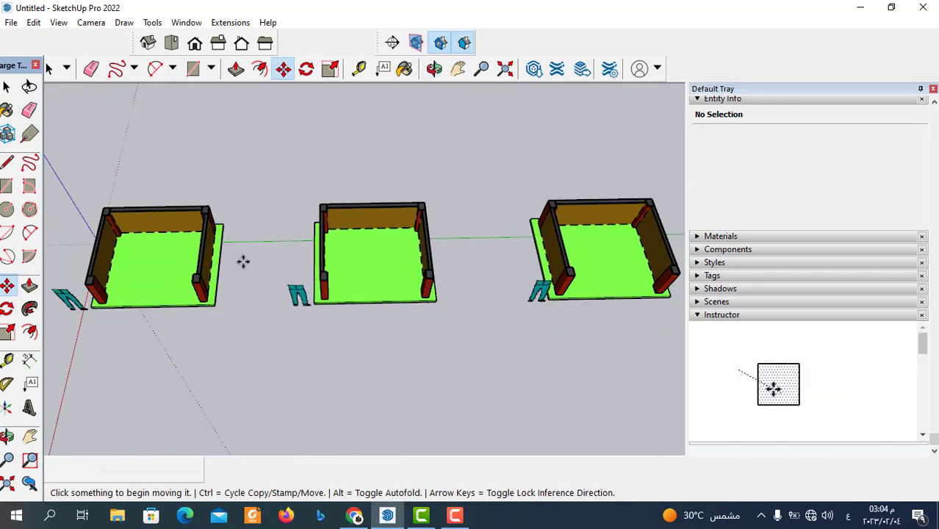
key(ctrl+a)
mouse_move(243, 262)
middle_down()
mouse_move(363, 209)
mouse_move(146, 319)
mouse_move(234, 290)
mouse_move(248, 314)
middle_up()
key(m)
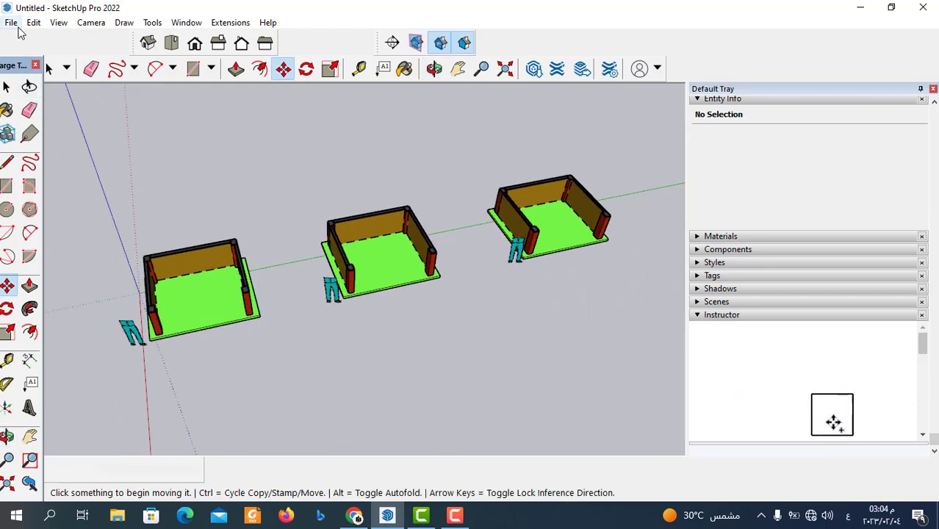
- Set up a File > Export > 2D Graphic export as PDF and accept its options
click(11, 22)
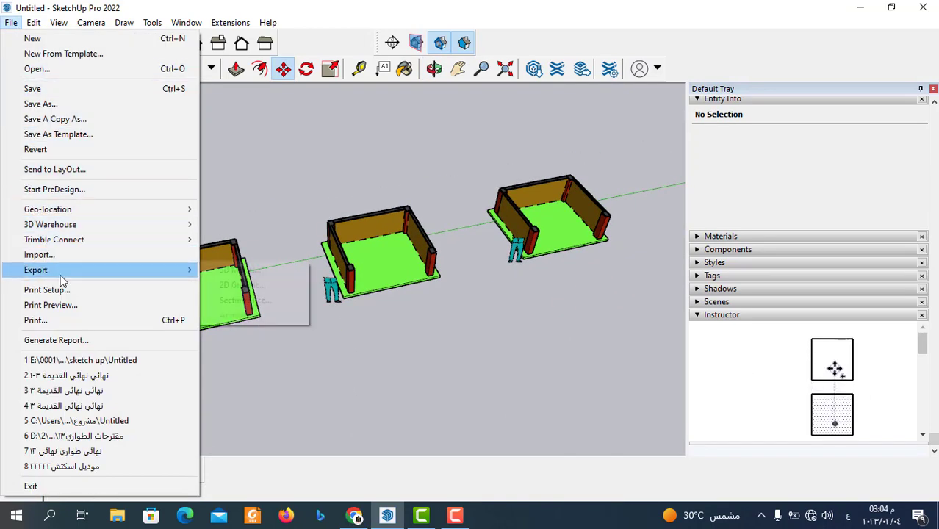
mouse_move(103, 270)
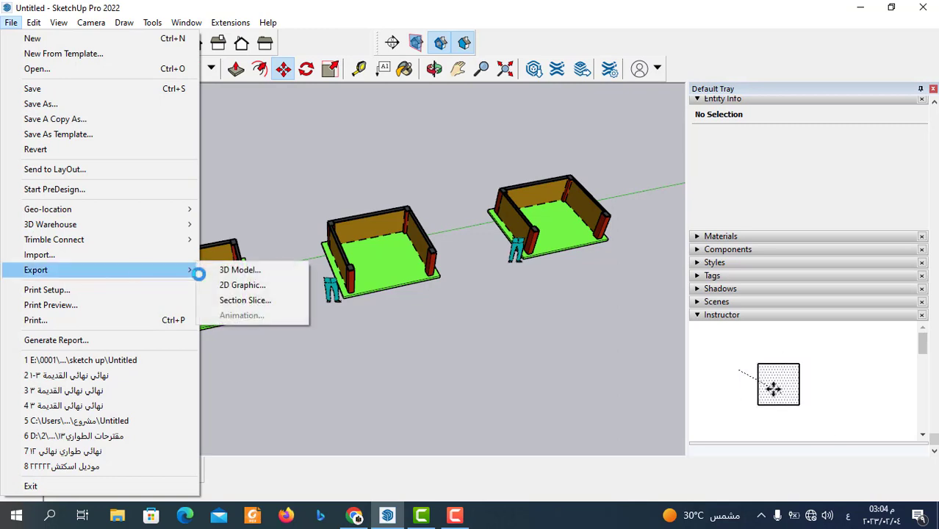
click(237, 290)
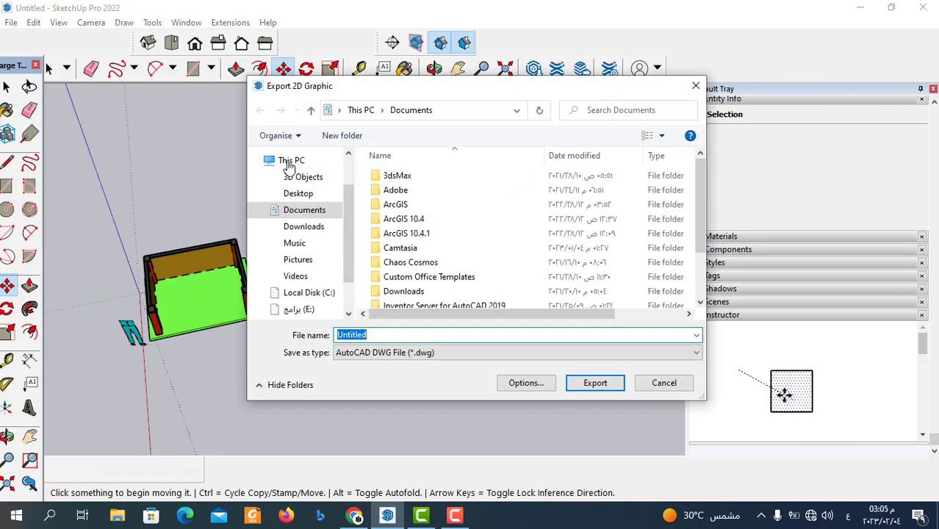
click(458, 352)
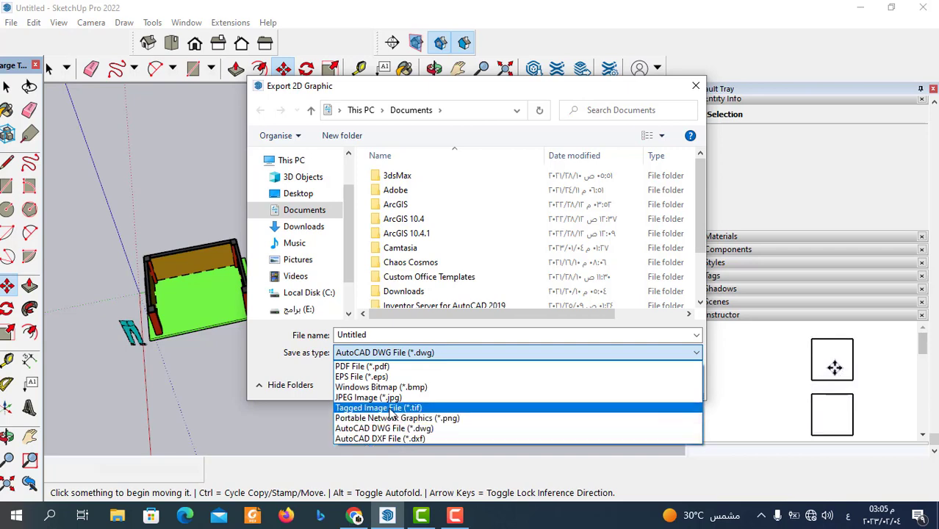
click(379, 366)
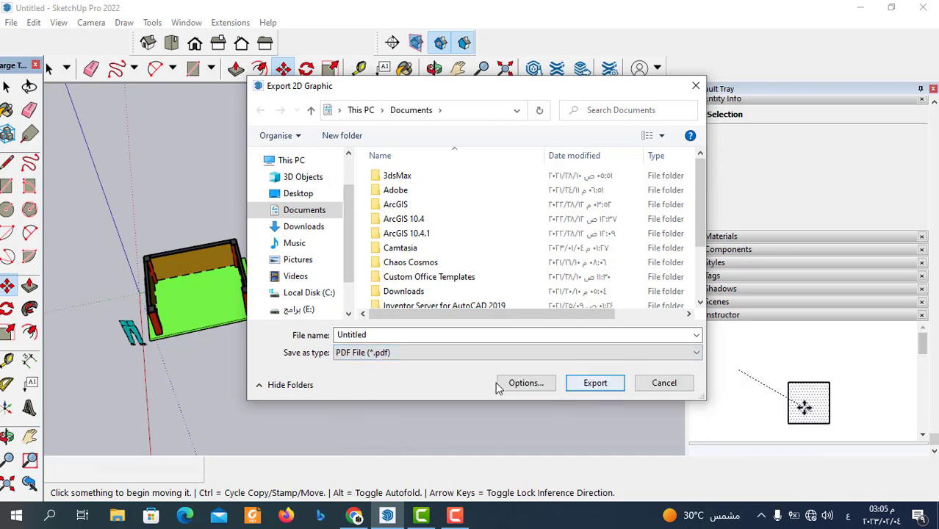
click(524, 383)
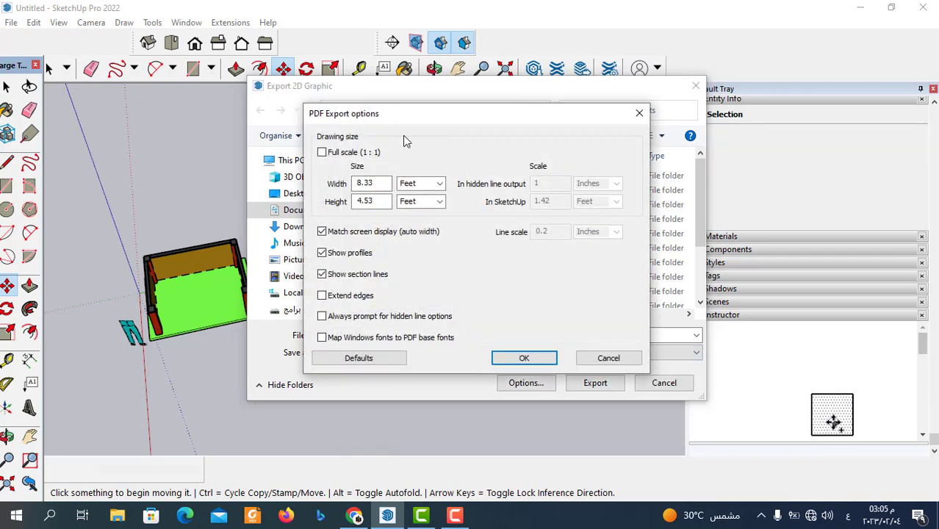
click(521, 358)
- Confirm the pending PDF export, zoom in and out on the three shelters, and open the Camera menu
click(600, 383)
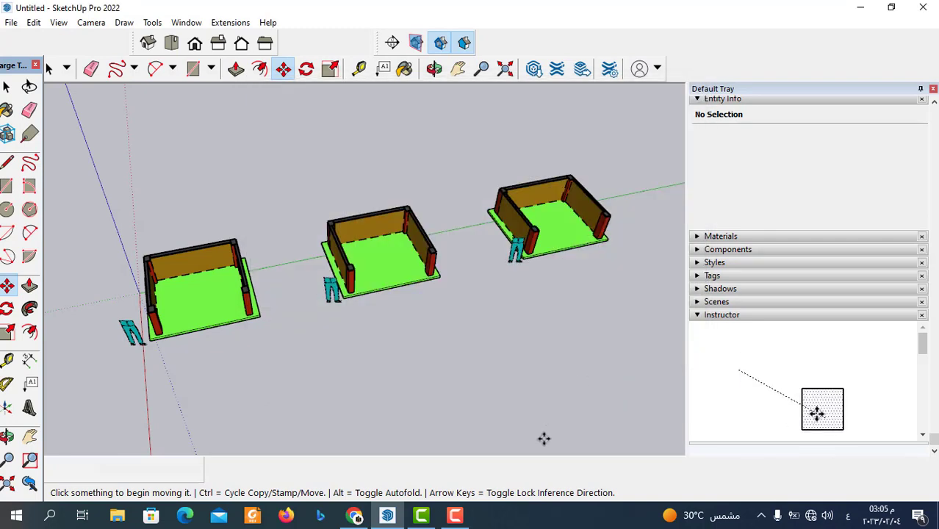
scroll(494, 422, down, 2)
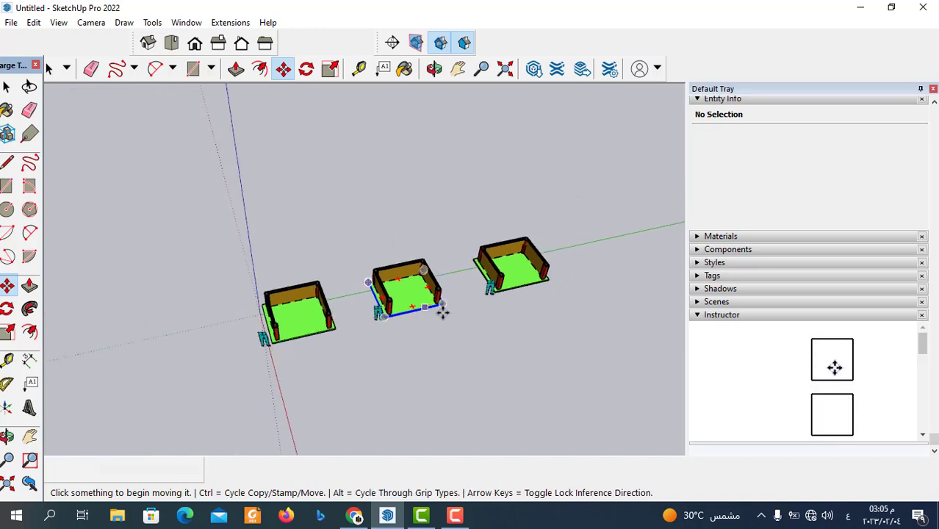
scroll(445, 308, up, 2)
scroll(397, 308, up, 2)
scroll(450, 361, down, 2)
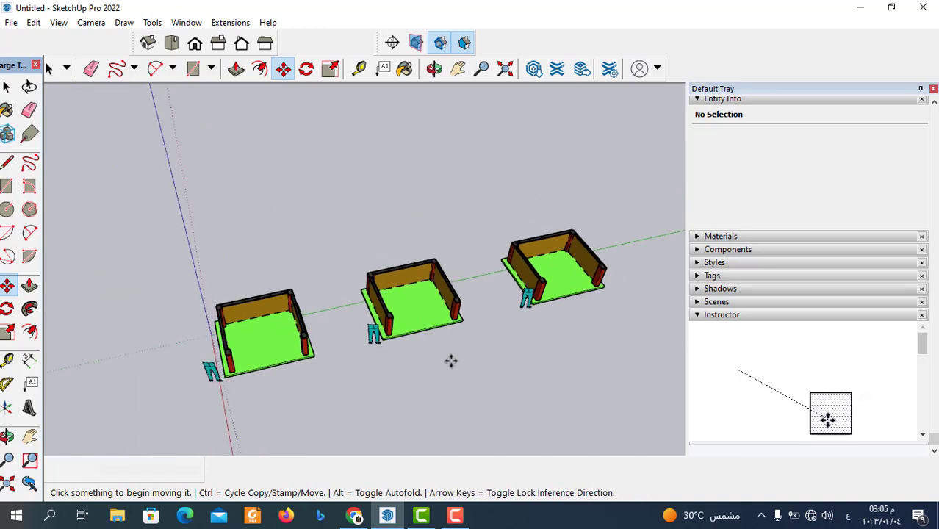
scroll(433, 329, down, 1)
scroll(356, 348, up, 2)
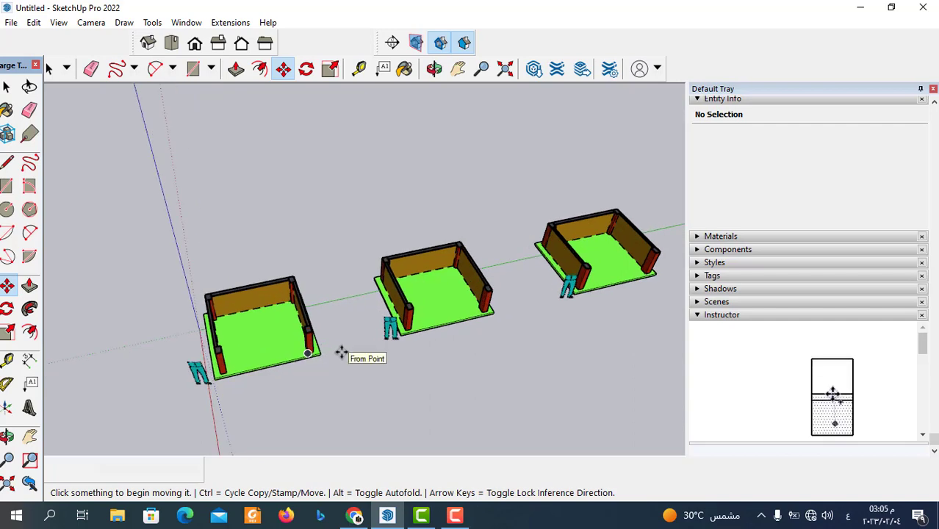
scroll(485, 272, up, 2)
scroll(393, 272, down, 1)
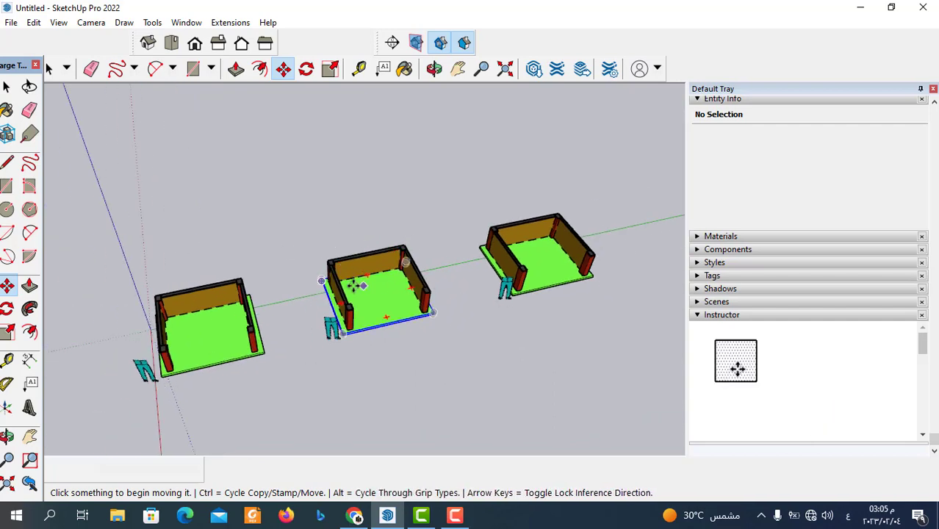
scroll(284, 314, up, 3)
scroll(284, 315, up, 2)
scroll(451, 331, down, 3)
scroll(401, 357, down, 2)
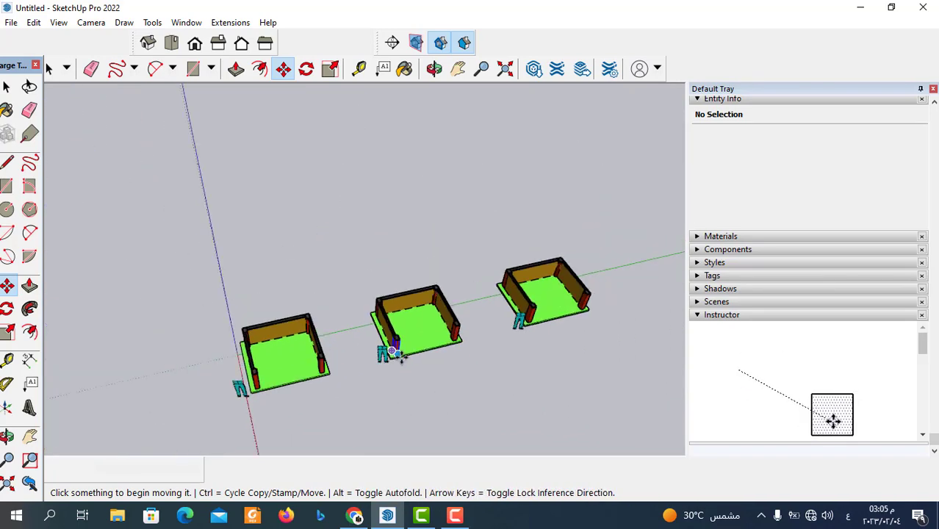
click(86, 22)
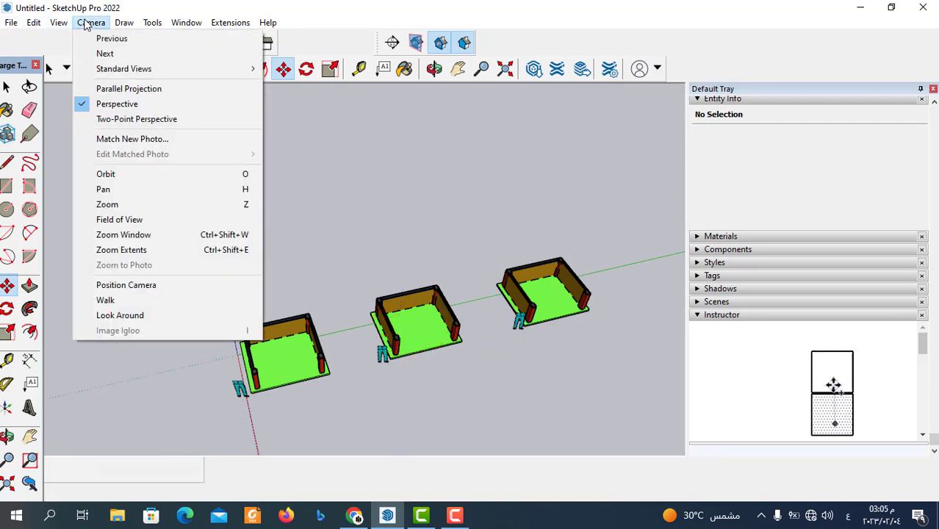
- Switch the camera to Parallel Projection and the Top view, then zoom in on the rooms
click(111, 90)
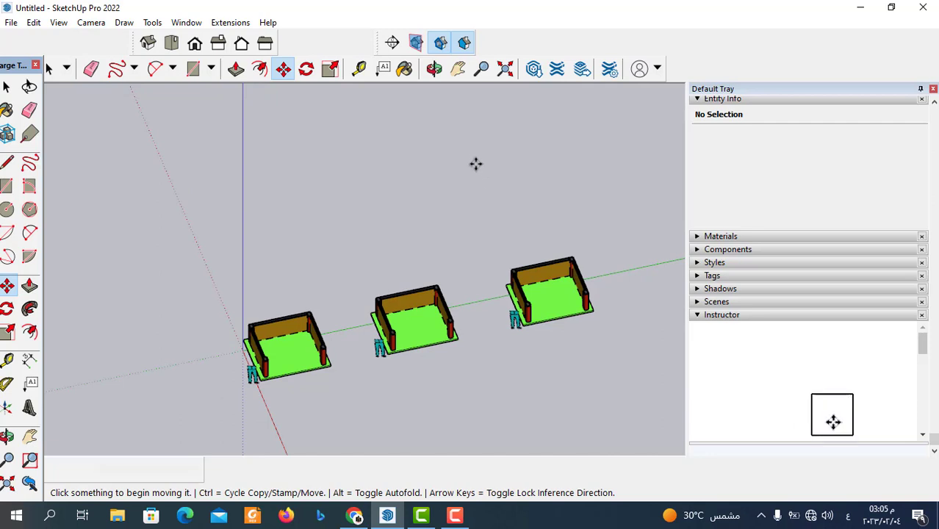
click(172, 43)
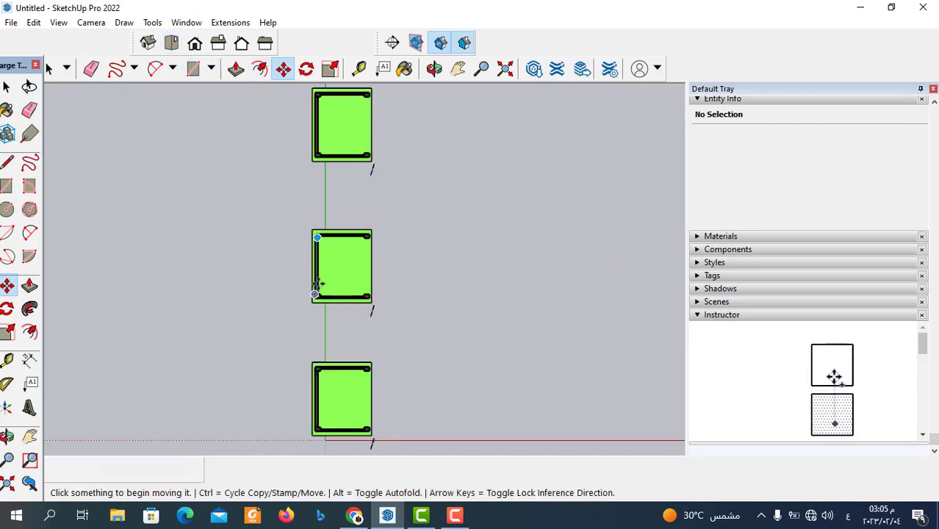
scroll(348, 348, up, 3)
scroll(341, 268, up, 3)
scroll(348, 235, up, 2)
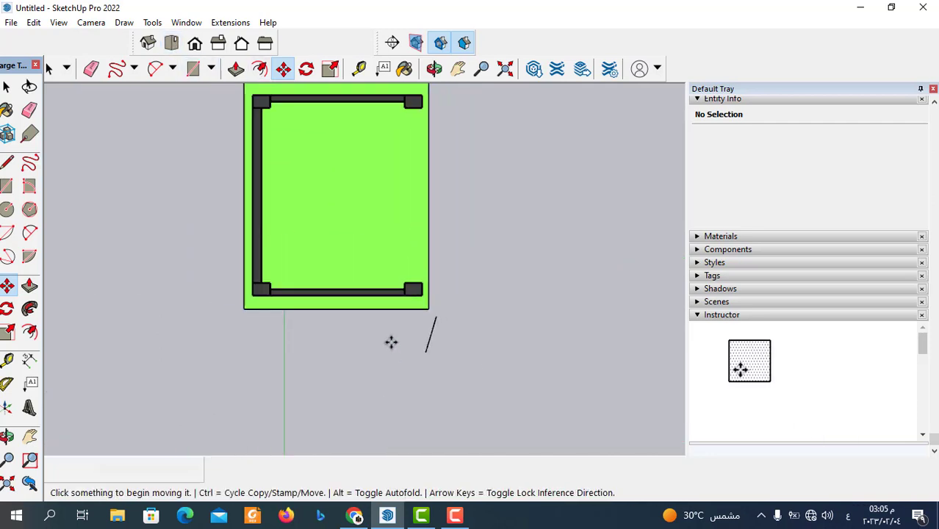
scroll(320, 132, up, 2)
scroll(369, 194, up, 3)
- Zoom to fit the three flat plan squares and bring up the File menu
scroll(408, 199, down, 2)
scroll(393, 233, down, 3)
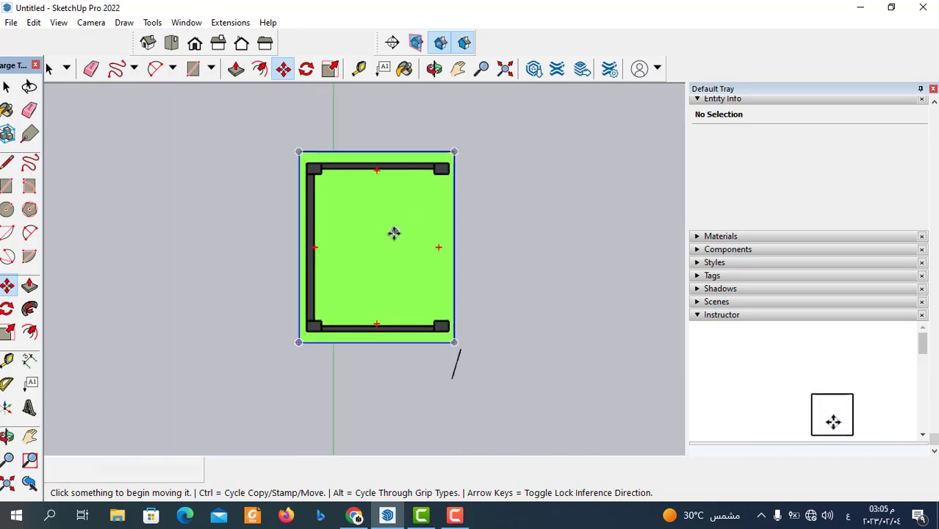
scroll(389, 231, down, 5)
scroll(382, 231, down, 2)
scroll(400, 219, up, 2)
scroll(410, 225, up, 1)
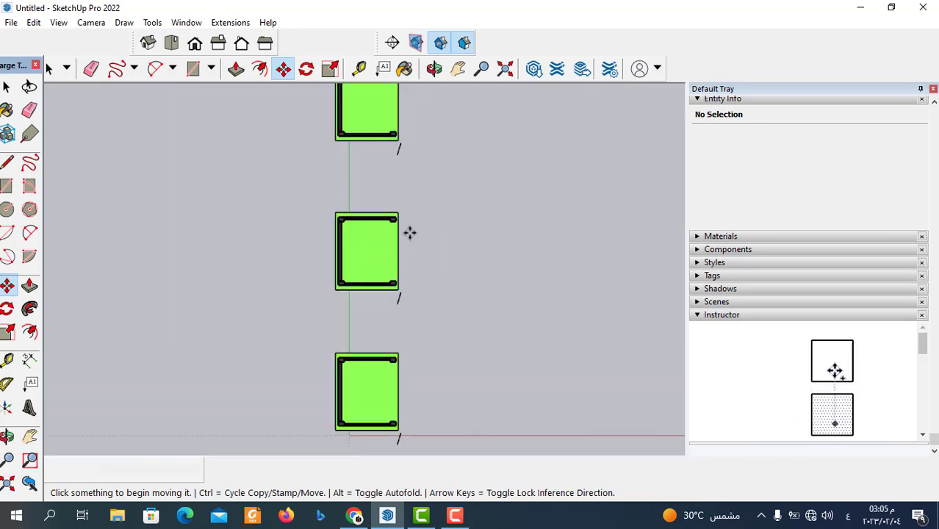
scroll(442, 174, down, 1)
click(11, 22)
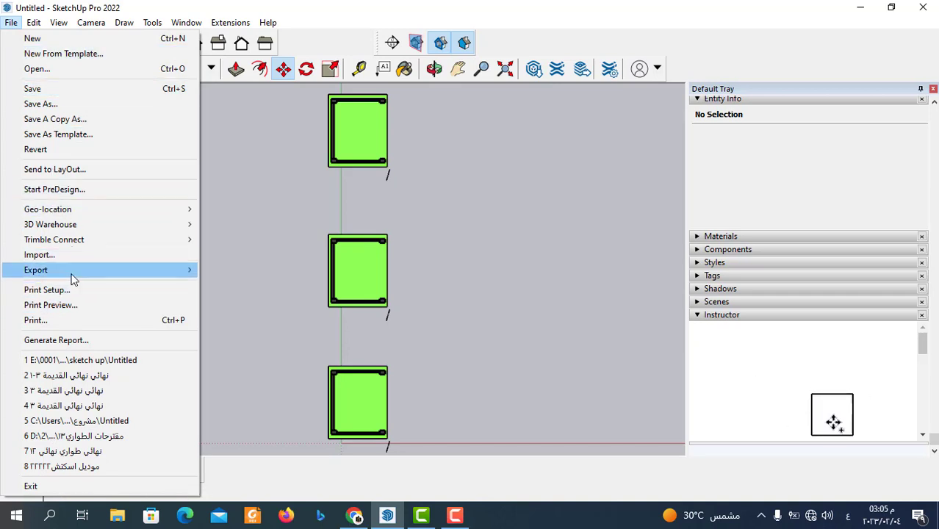
mouse_move(36, 270)
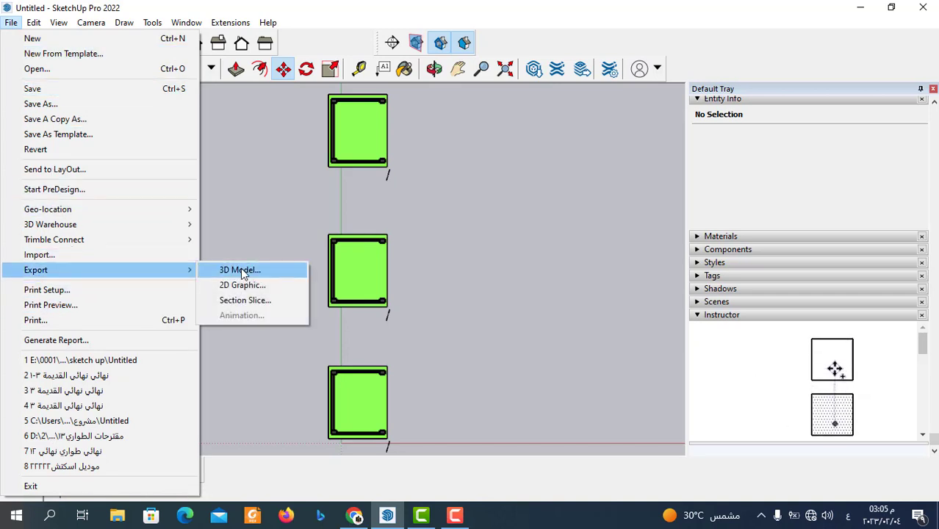
- Export the top plan as a 2D PDF graphic named '1' instead of replacing Untitled.pdf
click(254, 290)
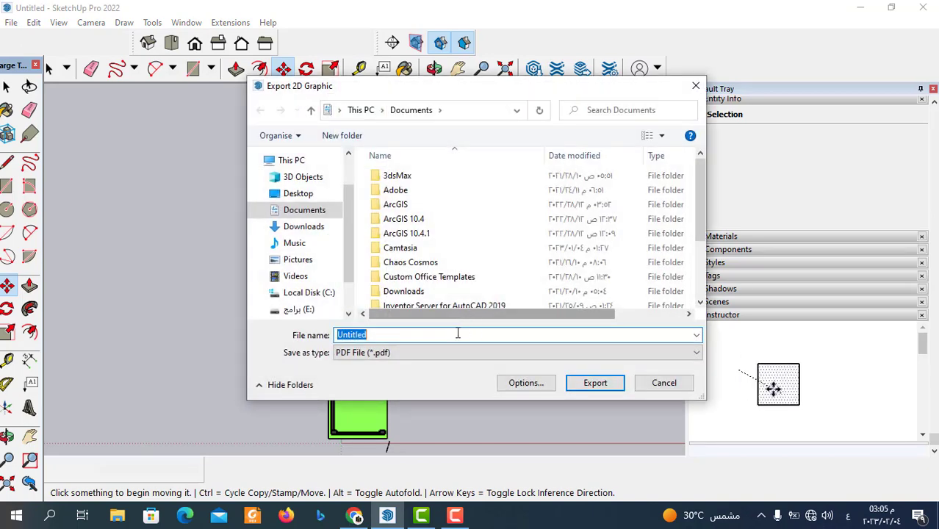
click(592, 388)
click(557, 264)
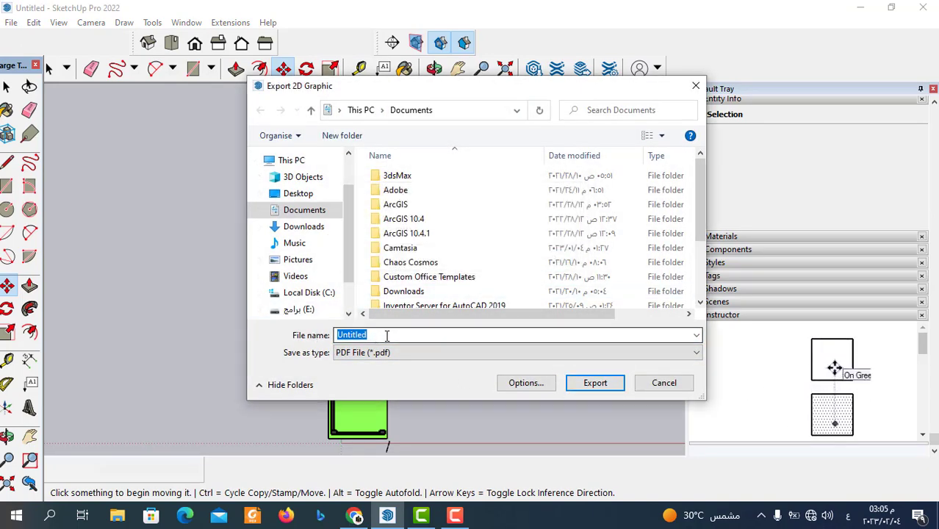
text(111)
click(595, 382)
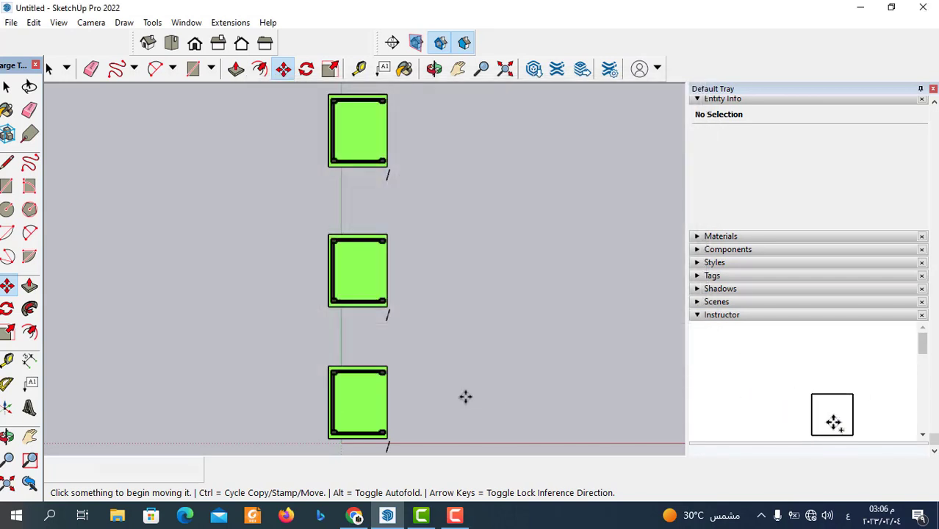
- Switch the camera back to Perspective and jump to the Iso view
scroll(394, 329, down, 2)
scroll(395, 329, down, 1)
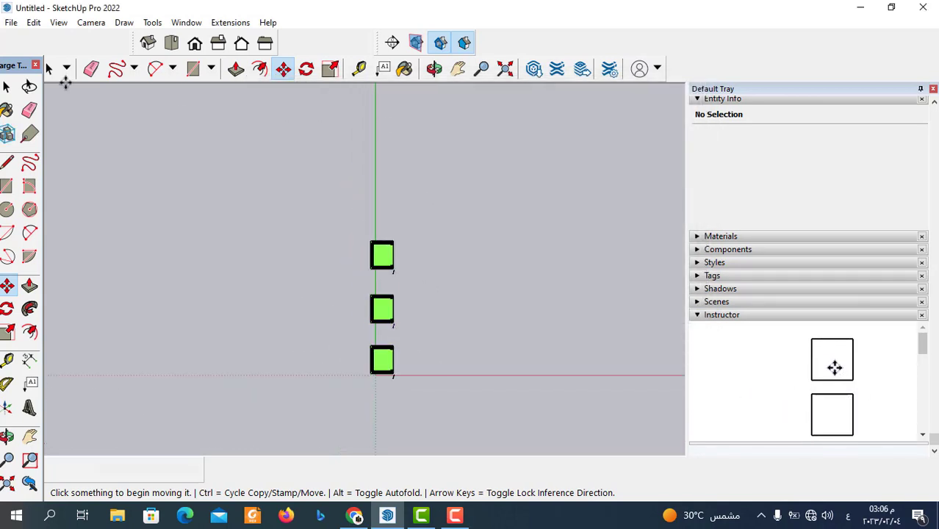
click(98, 27)
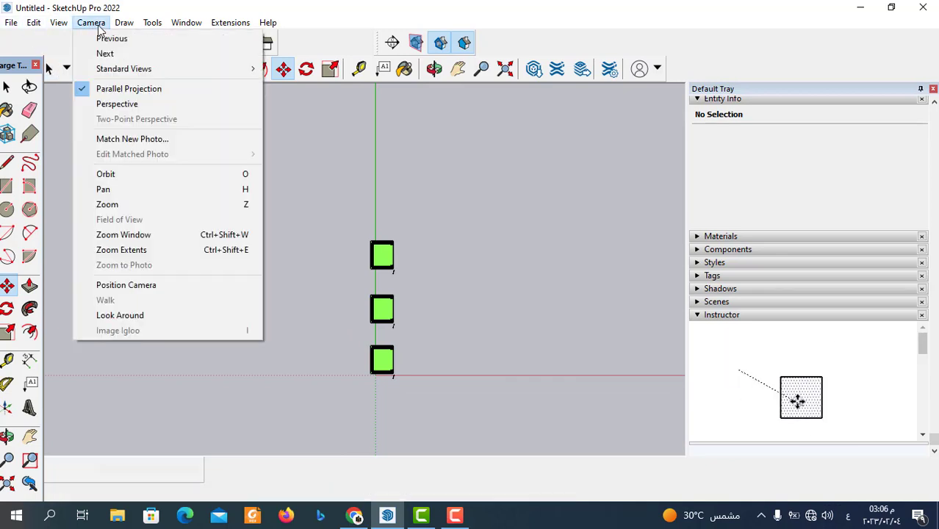
click(122, 102)
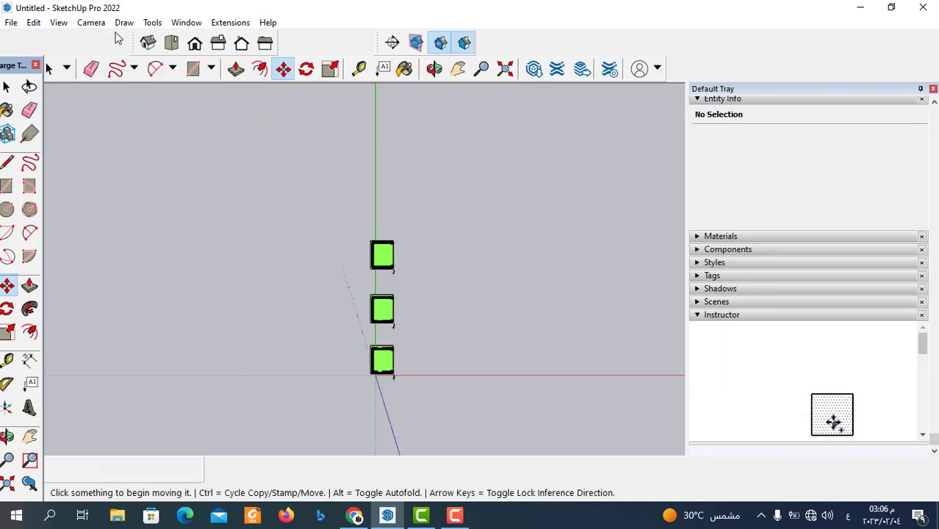
click(148, 42)
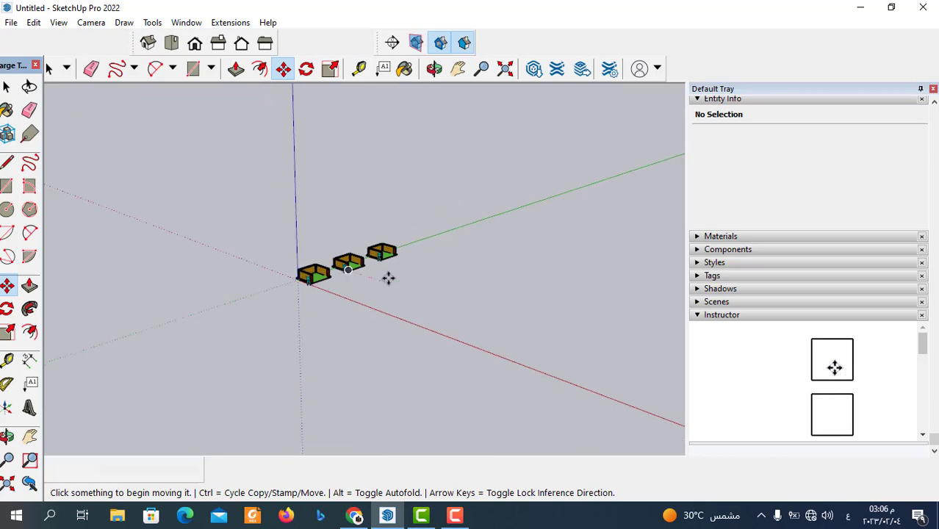
- Zoom in on the three rooms and orbit so they face more toward the camera
scroll(266, 263, up, 2)
scroll(338, 294, up, 2)
scroll(421, 336, up, 2)
scroll(452, 351, up, 2)
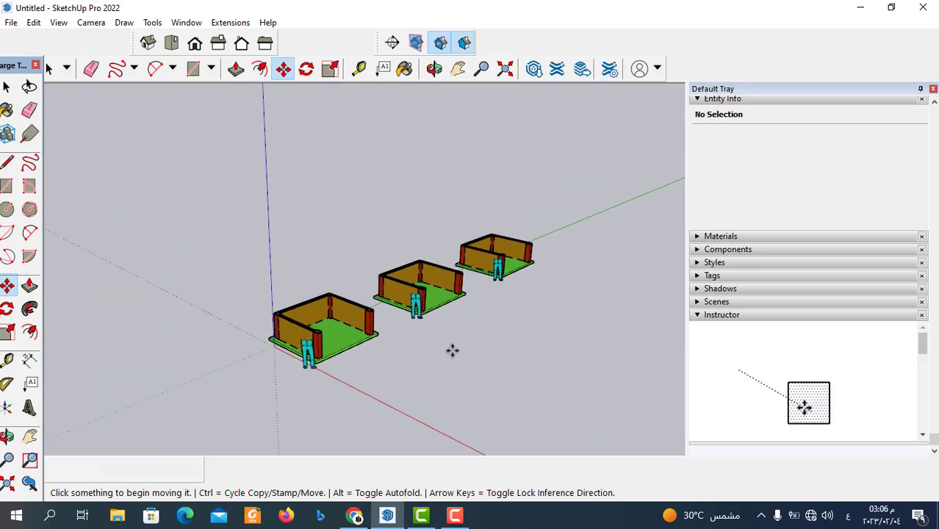
mouse_move(452, 350)
middle_down()
mouse_move(520, 331)
mouse_move(438, 308)
mouse_move(444, 368)
middle_up()
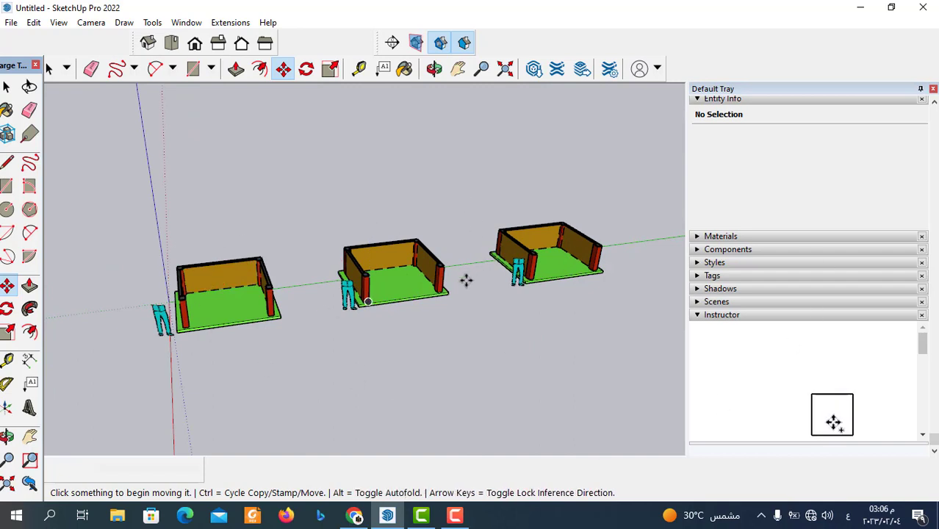
- Place a section plane cutting through the rooms and accept its default name
click(393, 43)
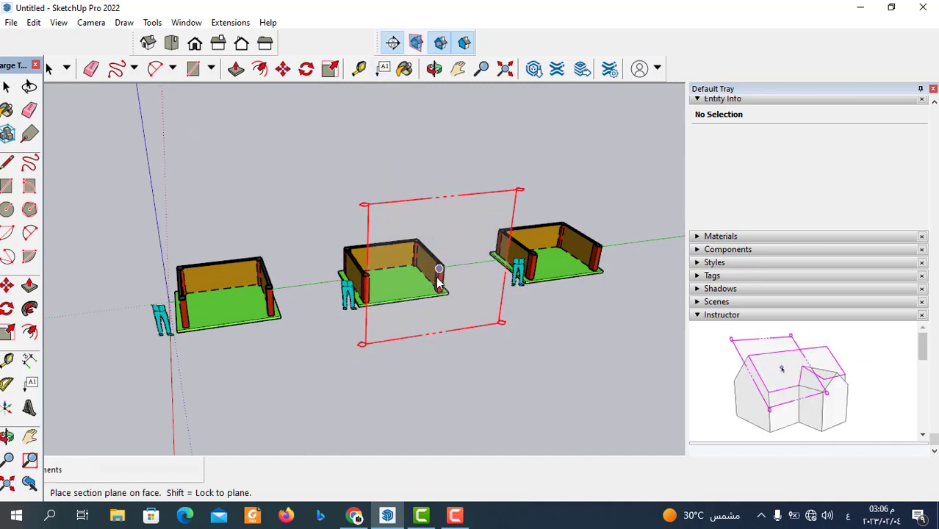
click(360, 343)
click(567, 312)
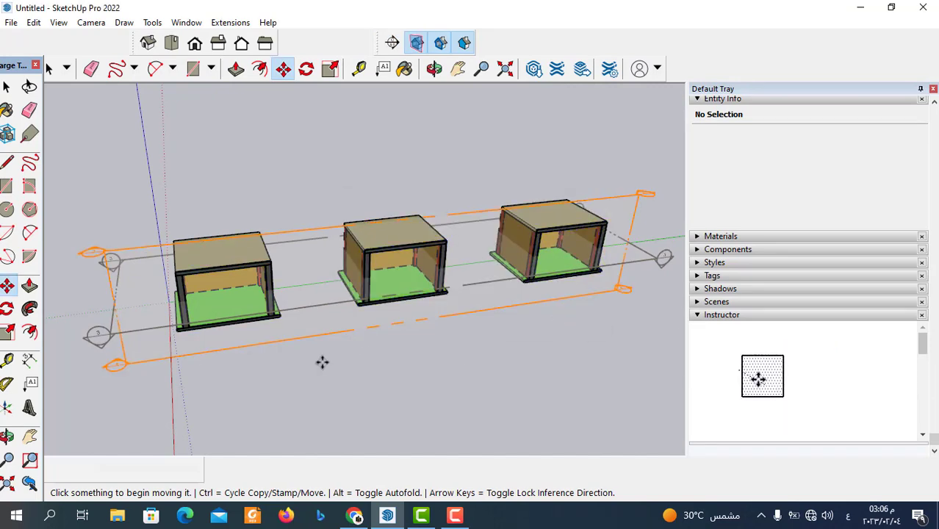
mouse_move(323, 361)
middle_down()
mouse_move(529, 373)
mouse_move(322, 246)
middle_up()
- Move the section plane to a new lengthwise position, then orbit to a low front view
key(m)
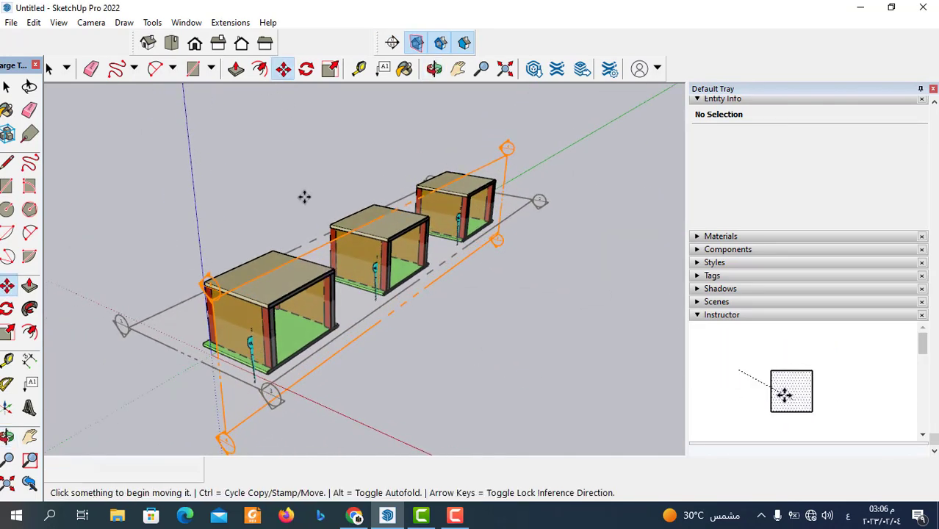
click(374, 329)
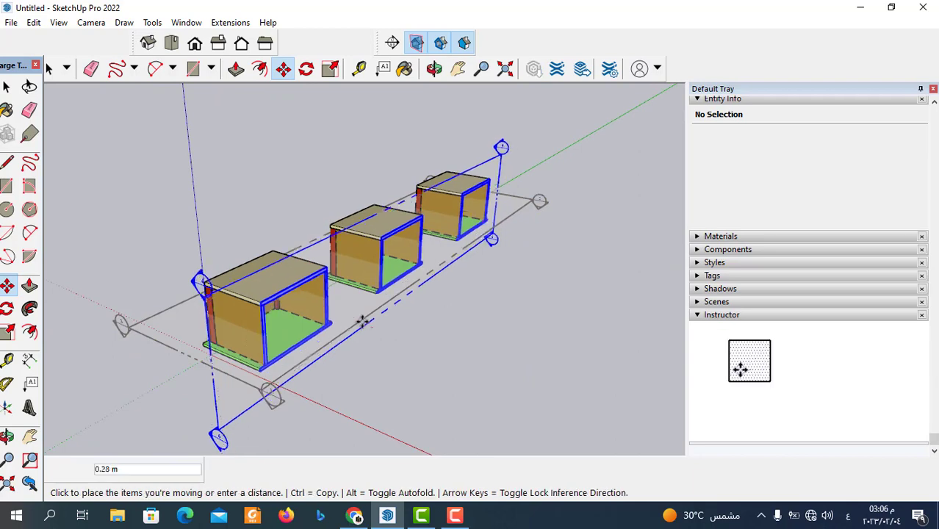
click(350, 317)
mouse_move(517, 341)
middle_down()
mouse_move(278, 310)
mouse_move(295, 329)
middle_up()
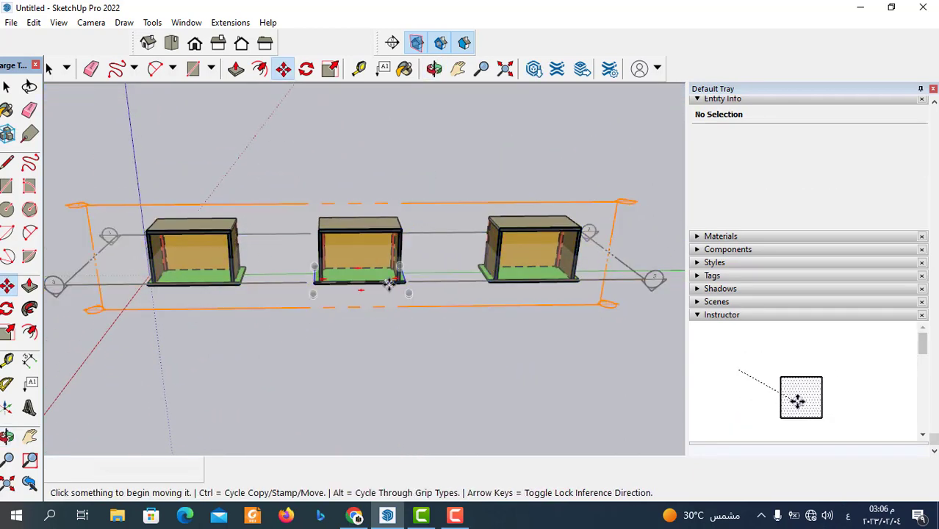
middle_drag(454, 394, 444, 304)
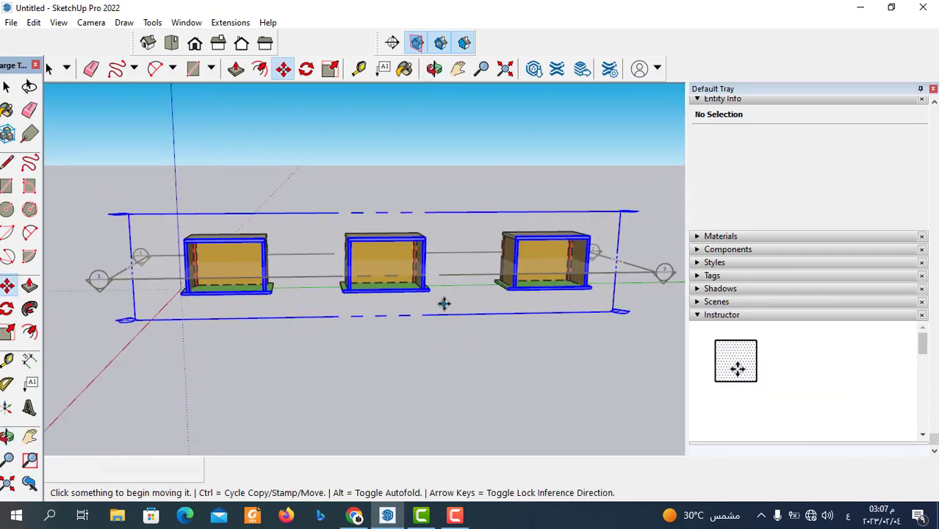
- Hide the section planes and switch to Parallel Projection, zoomed in from the front
click(392, 43)
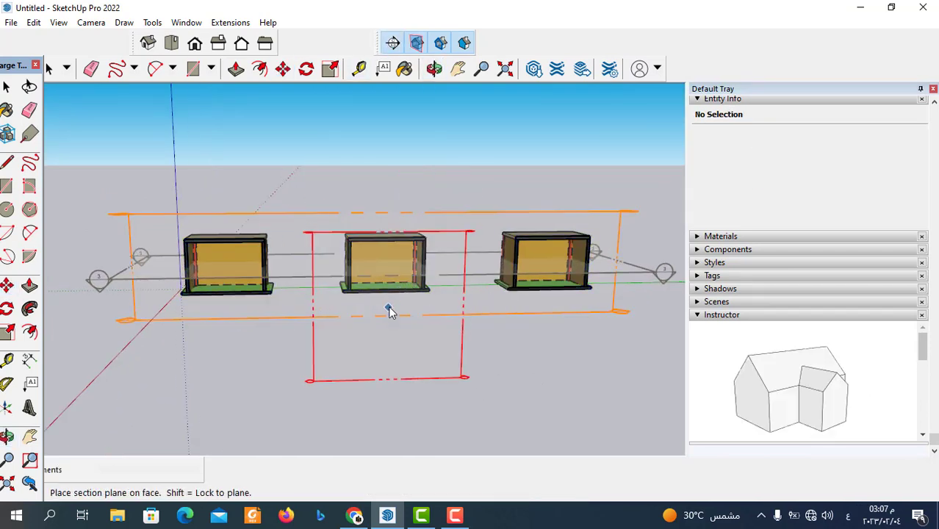
click(416, 42)
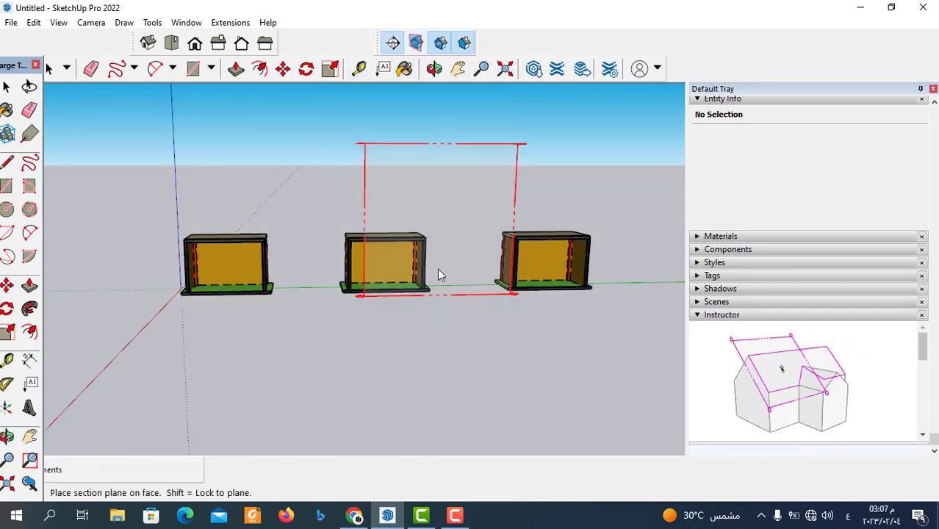
click(89, 23)
click(115, 89)
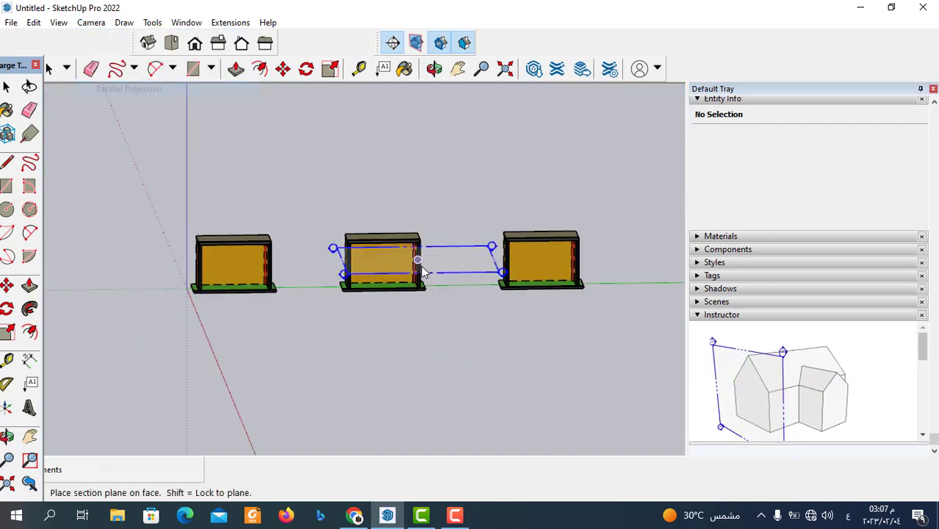
scroll(379, 283, up, 3)
scroll(470, 345, up, 2)
middle_drag(390, 265, 366, 260)
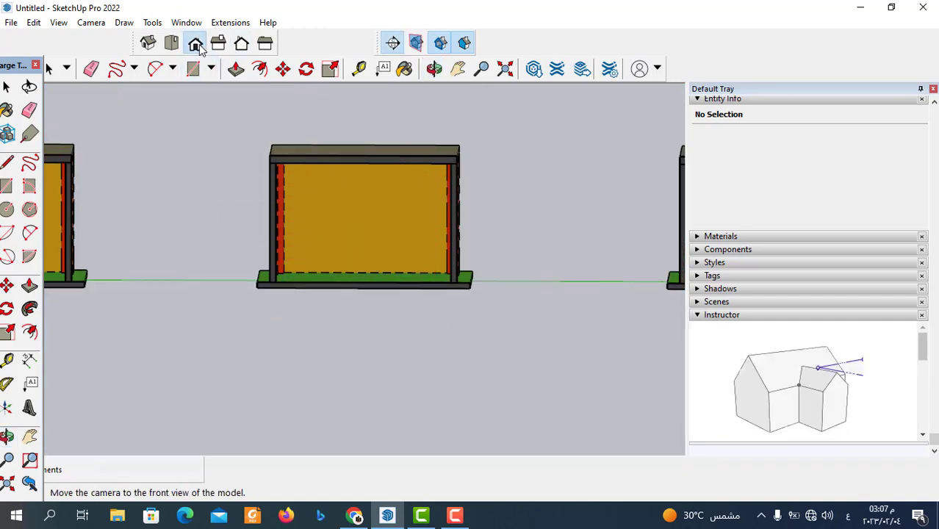
- Cycle through the Front, Right and Back standard views, settling on Back
click(195, 43)
click(218, 44)
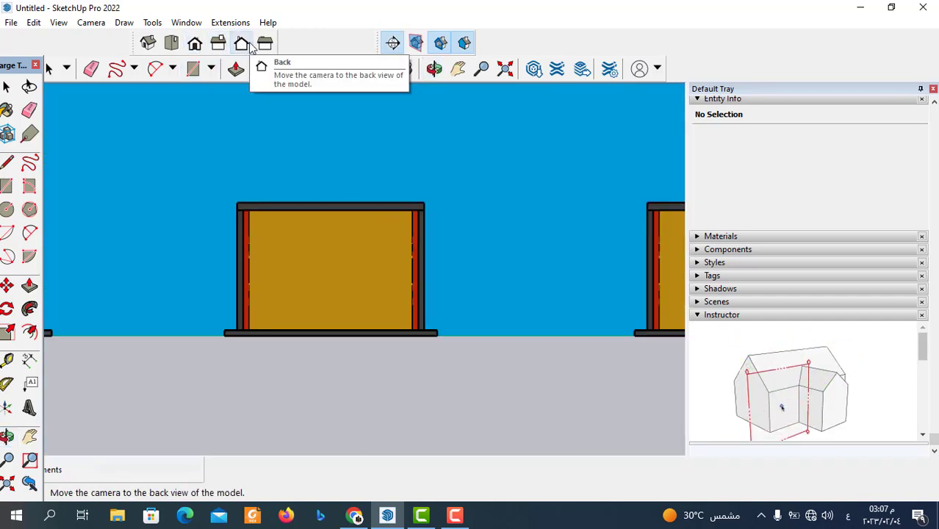
click(248, 44)
scroll(421, 320, down, 2)
scroll(370, 242, down, 2)
scroll(446, 326, up, 1)
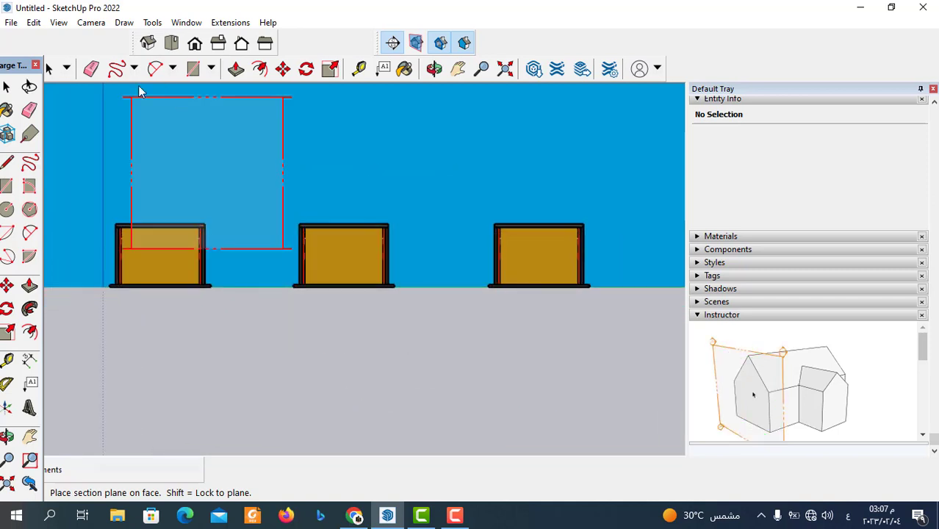
- Start a 2D PDF graphic export, decline replacing Untitled.pdf, then cancel it
click(11, 22)
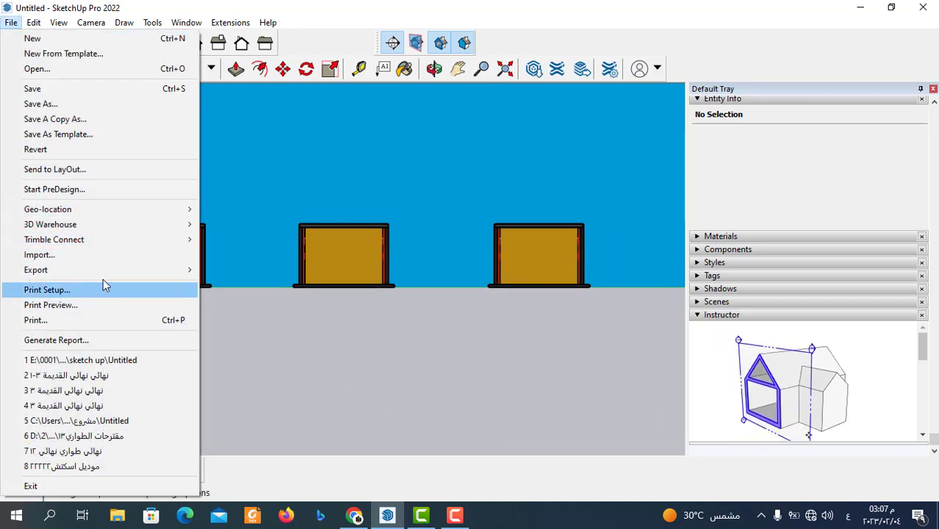
mouse_move(35, 270)
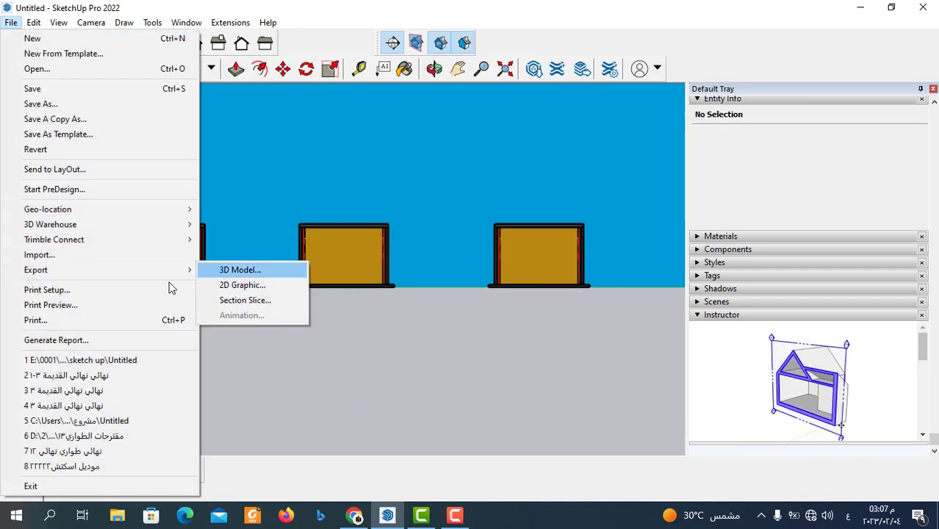
click(242, 285)
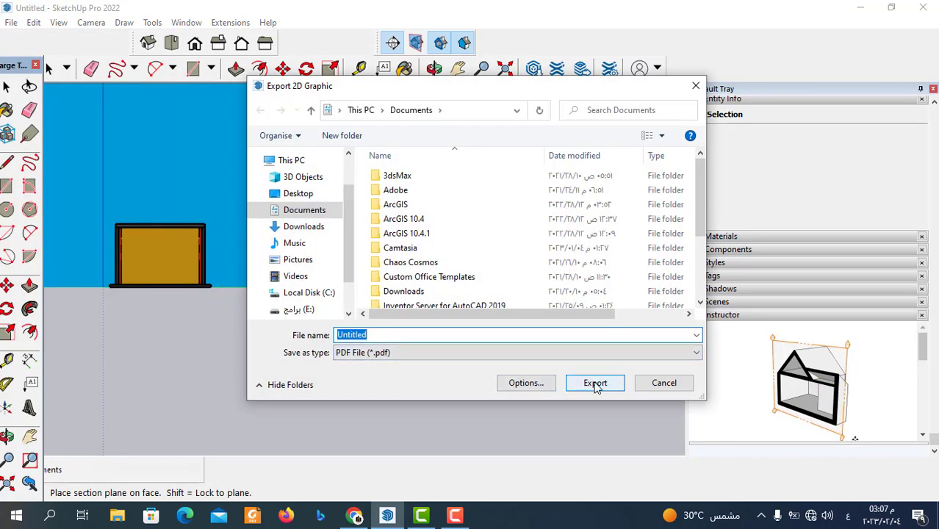
click(595, 385)
click(559, 267)
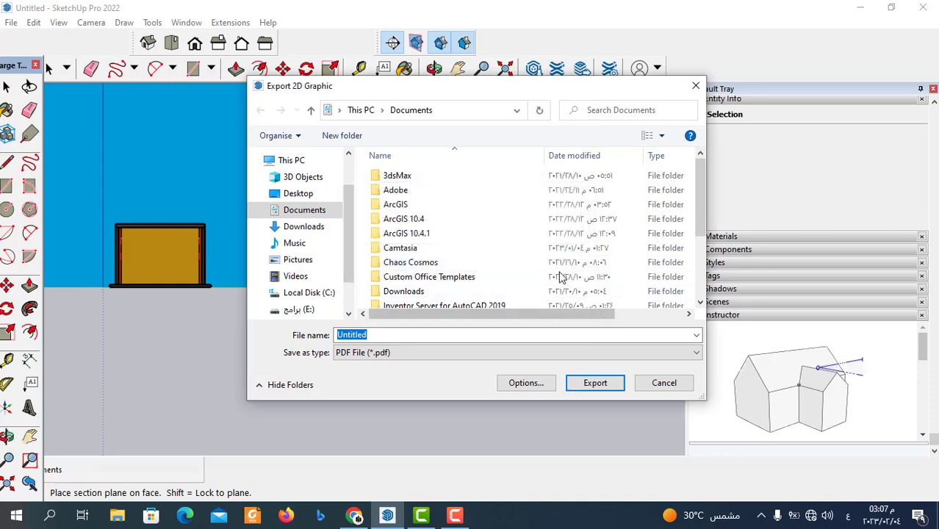
click(646, 385)
scroll(365, 227, down, 1)
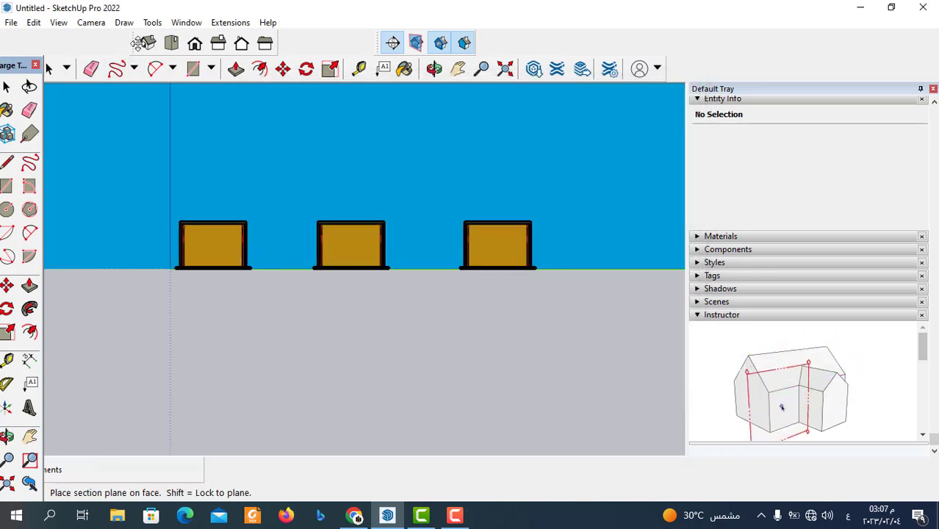
- Switch the camera back to Perspective with the Iso view, then orbit around the three rooms
click(91, 22)
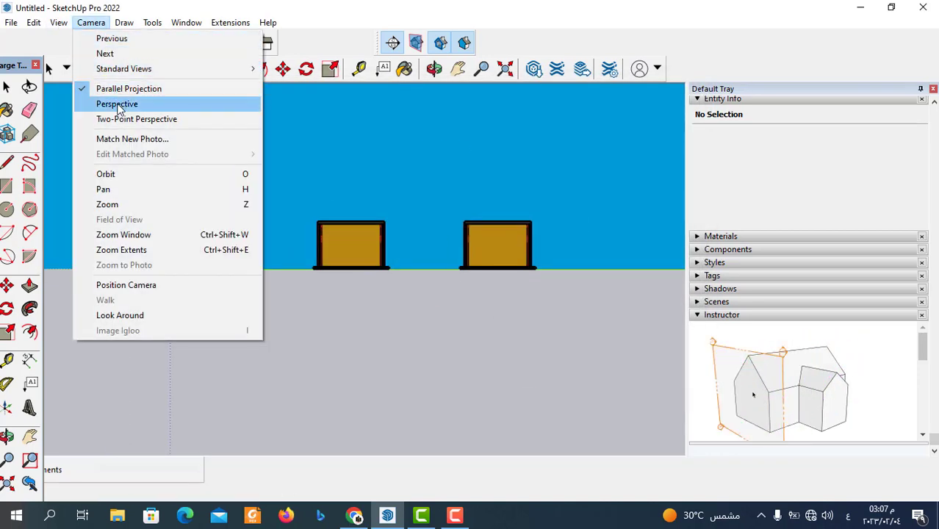
click(118, 105)
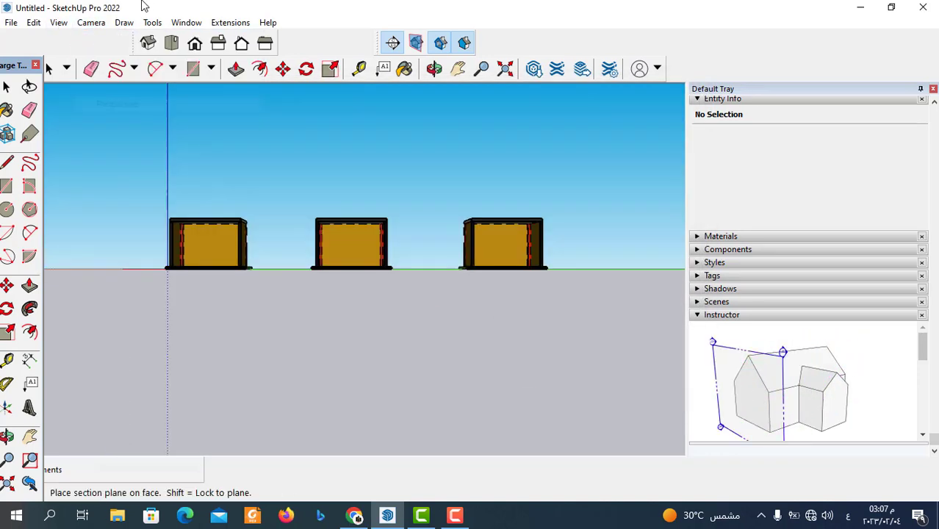
click(148, 43)
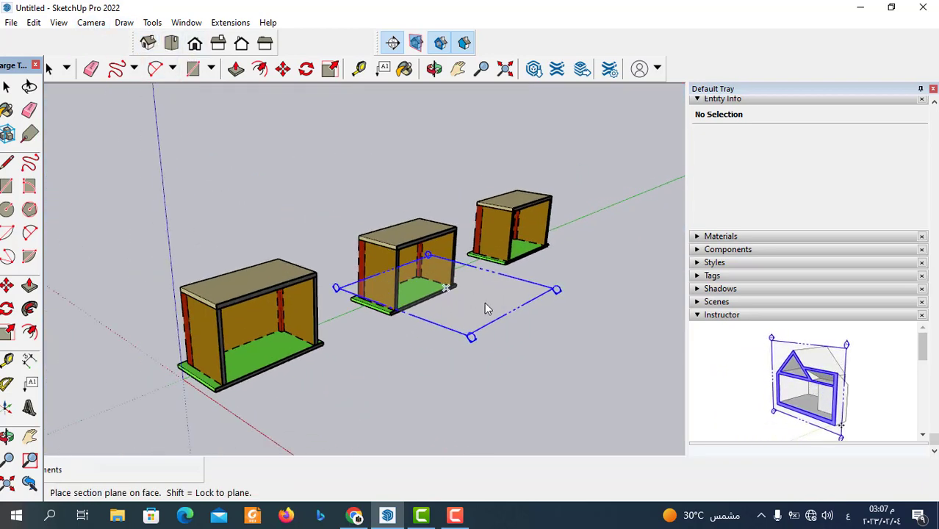
scroll(521, 272, down, 4)
middle_drag(496, 266, 398, 357)
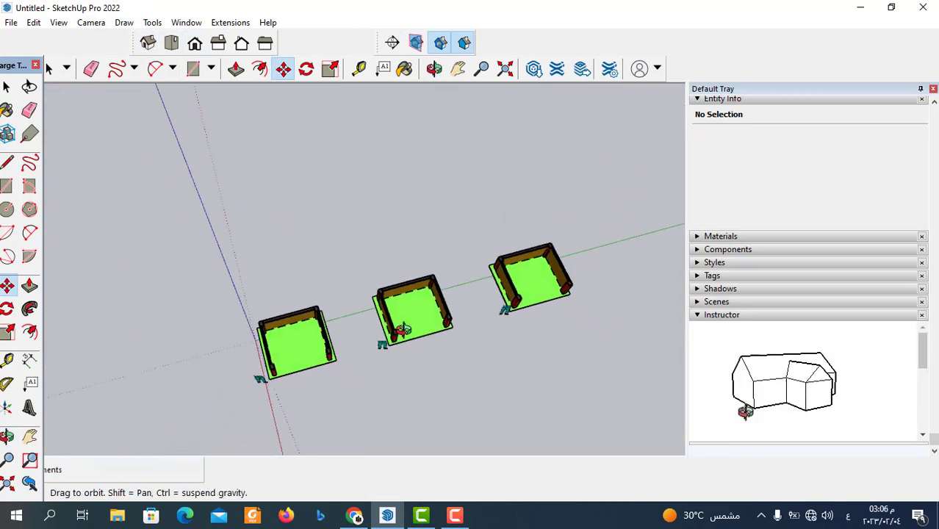
scroll(404, 357, up, 2)
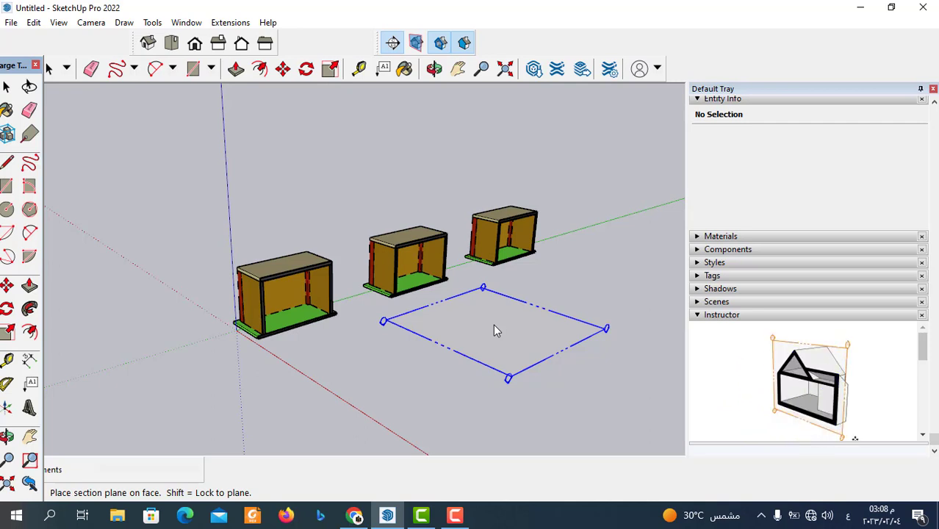
click(454, 515)
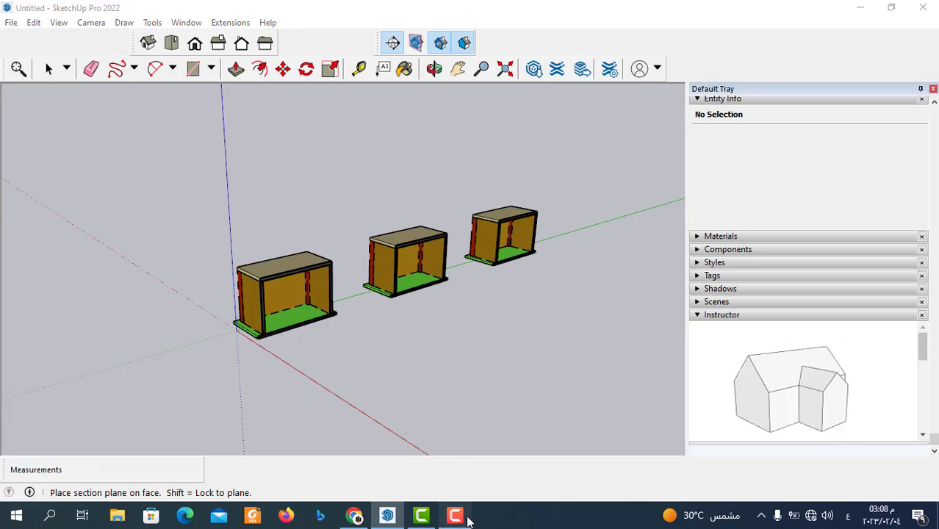